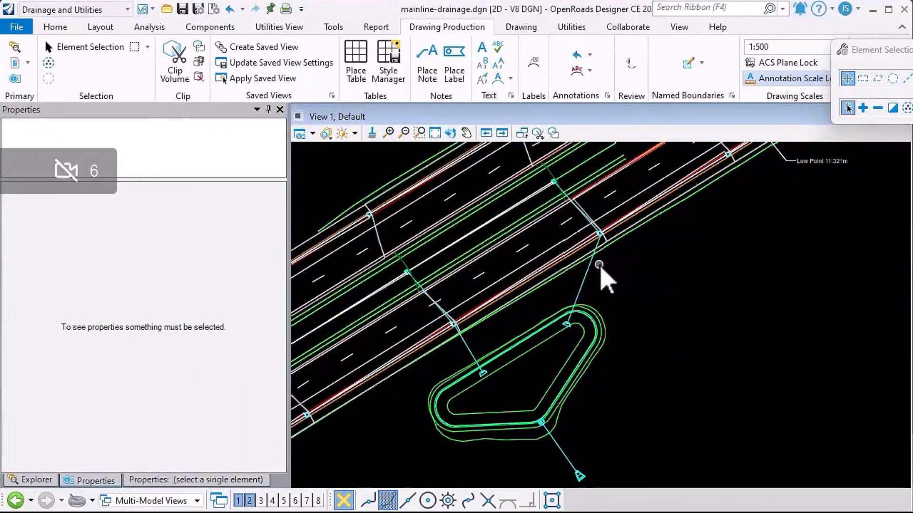
left_click(602, 271)
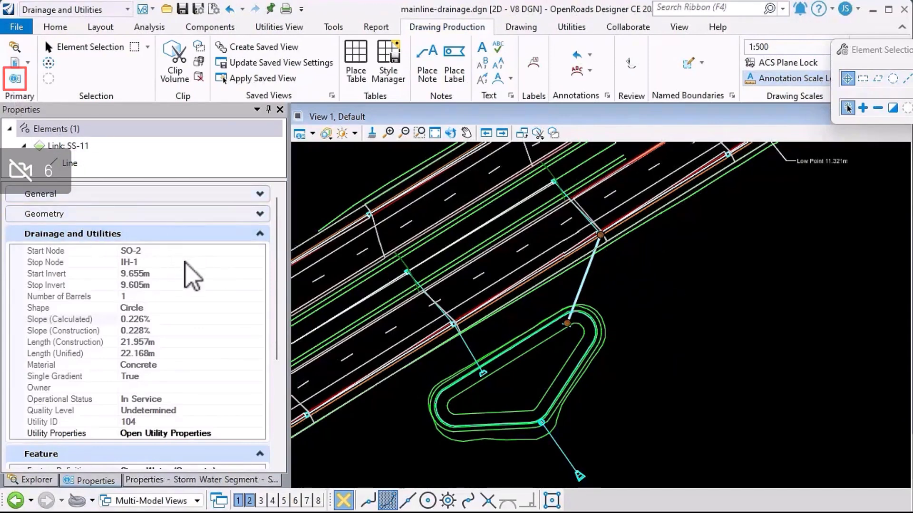
scroll(204, 376, "down", 3)
scroll(205, 375, "down", 1)
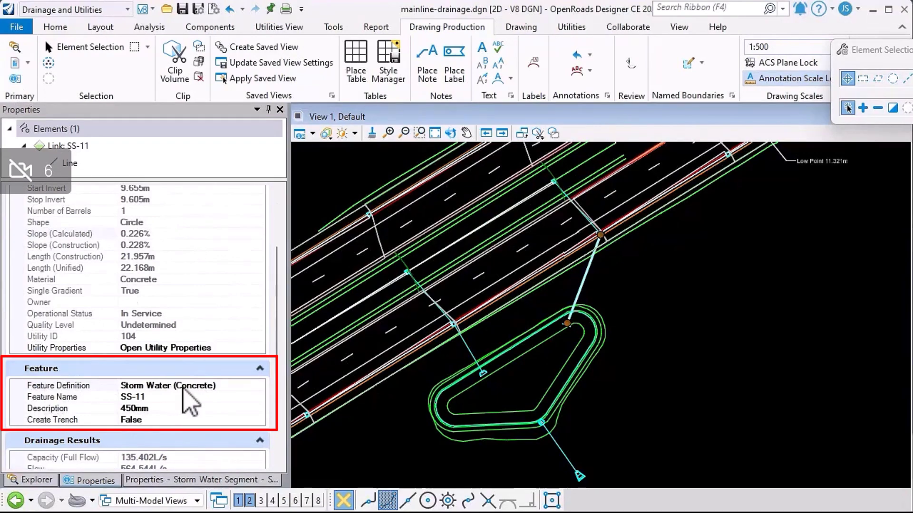
right_click(226, 386)
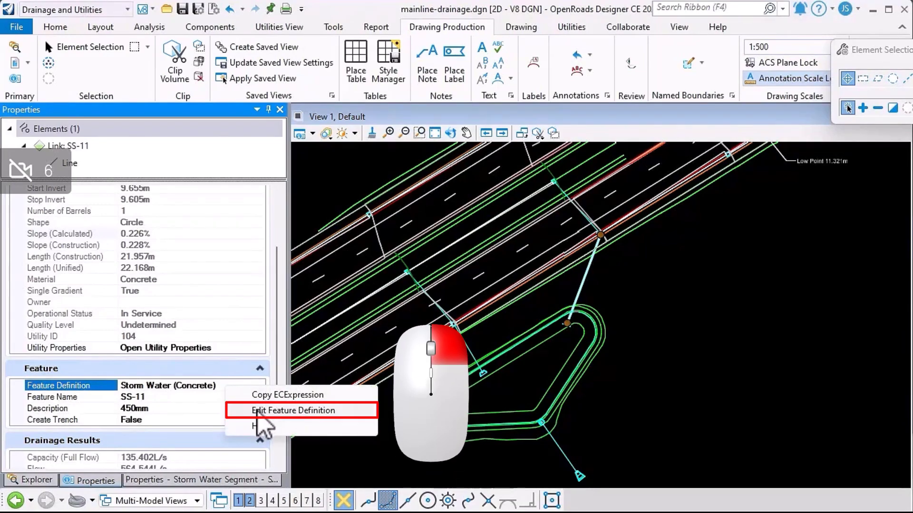
left_click(257, 412)
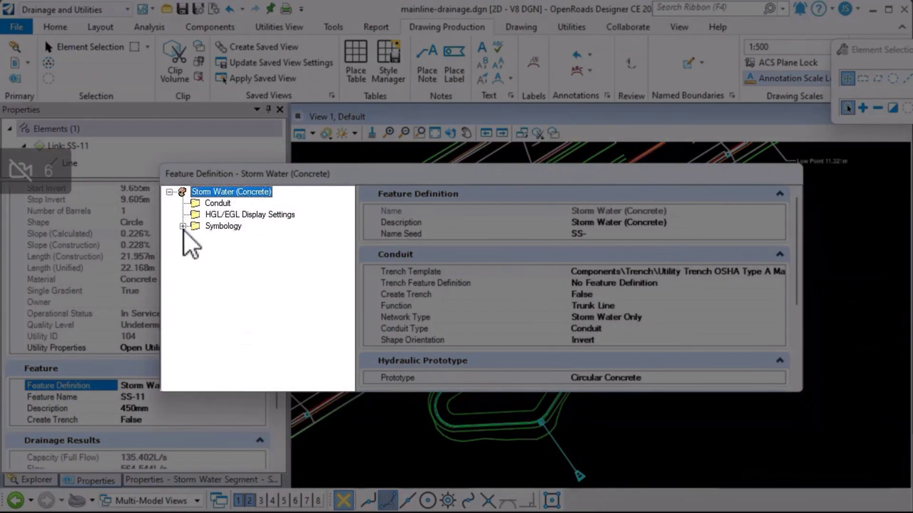
left_click(183, 227)
left_click(196, 237)
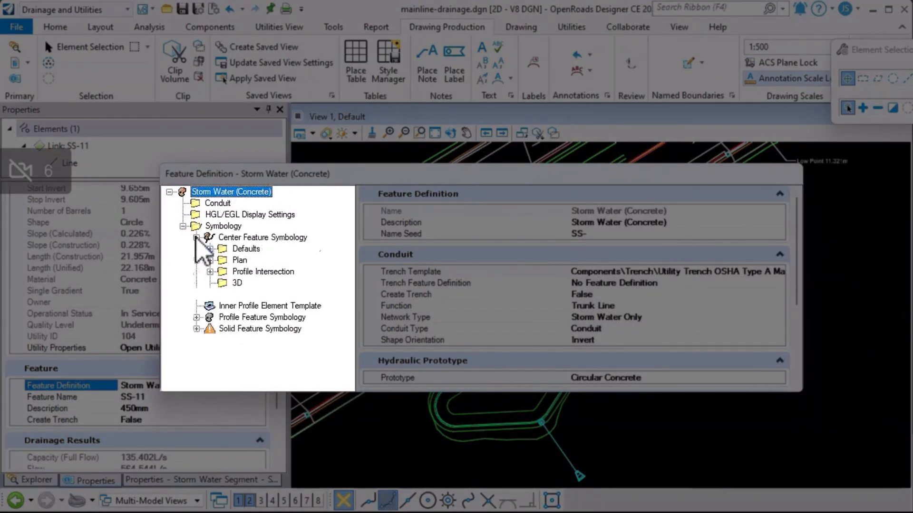
left_click(209, 260)
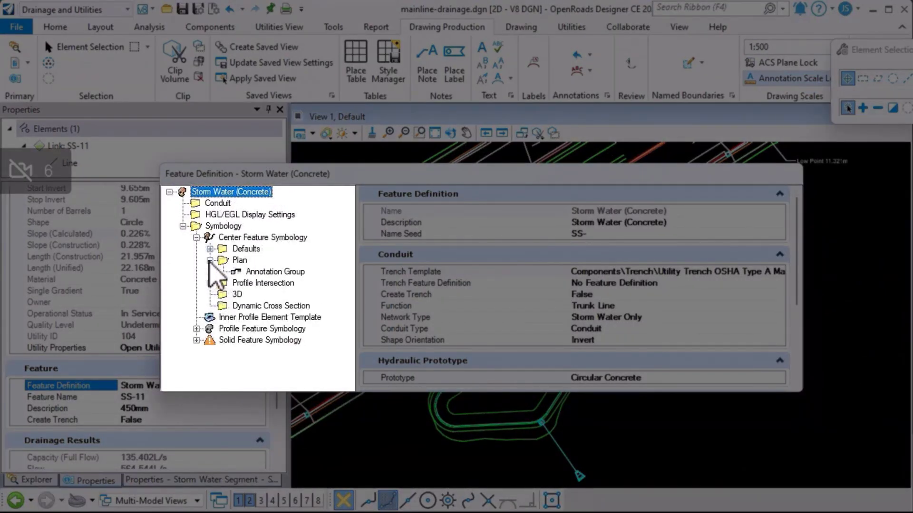
left_click(274, 272)
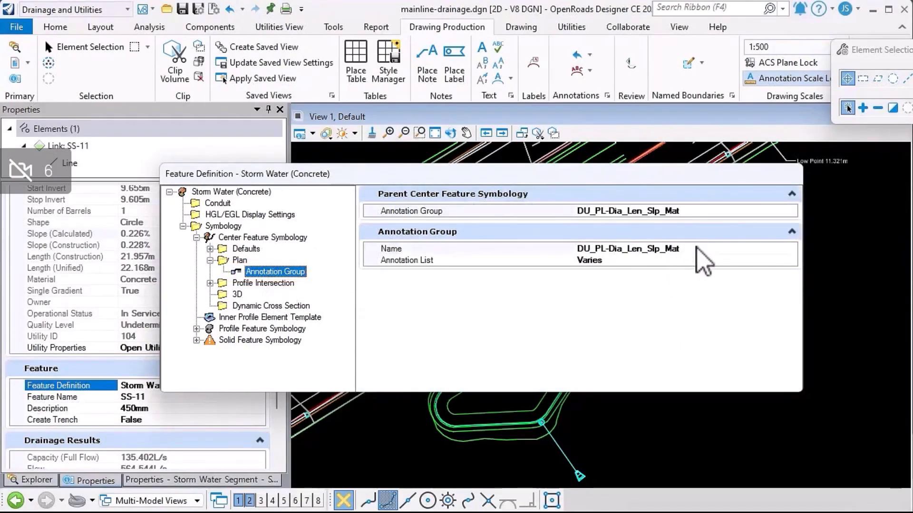
left_click(675, 248)
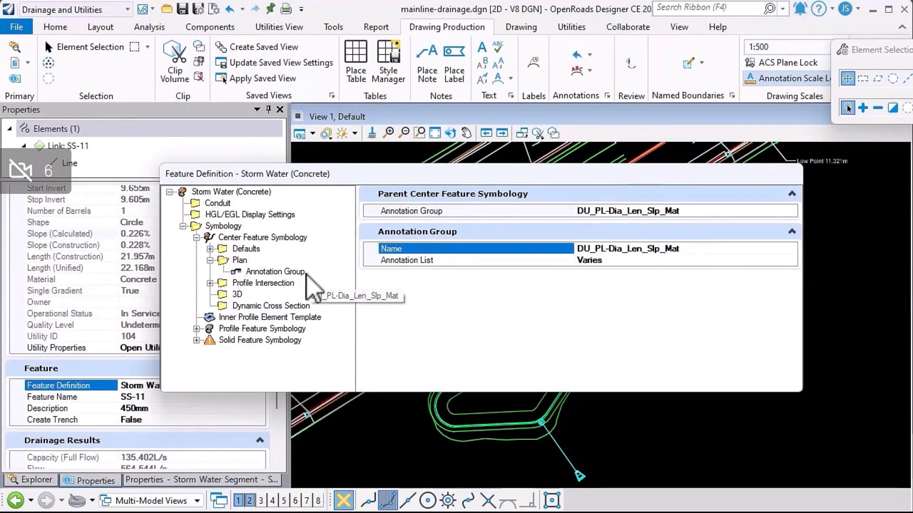
key("Escape")
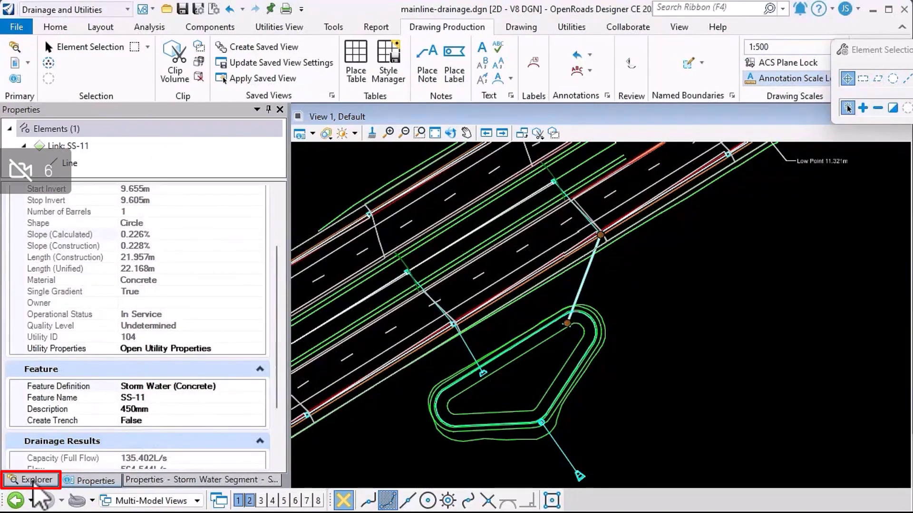
- Open Manage Annotations for DU_PL-Dia_Len_Slp_Mat and widen its Text grid to read the Favorite name
left_click(33, 480)
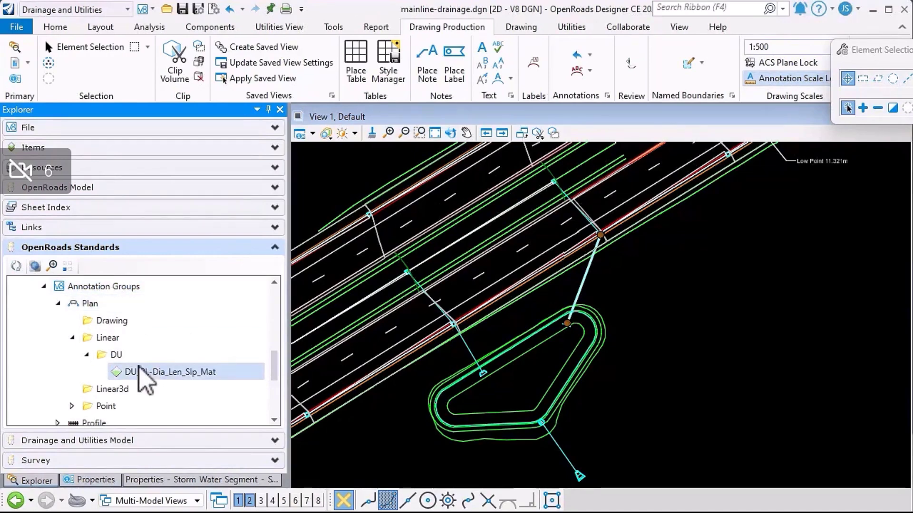
left_click(152, 373)
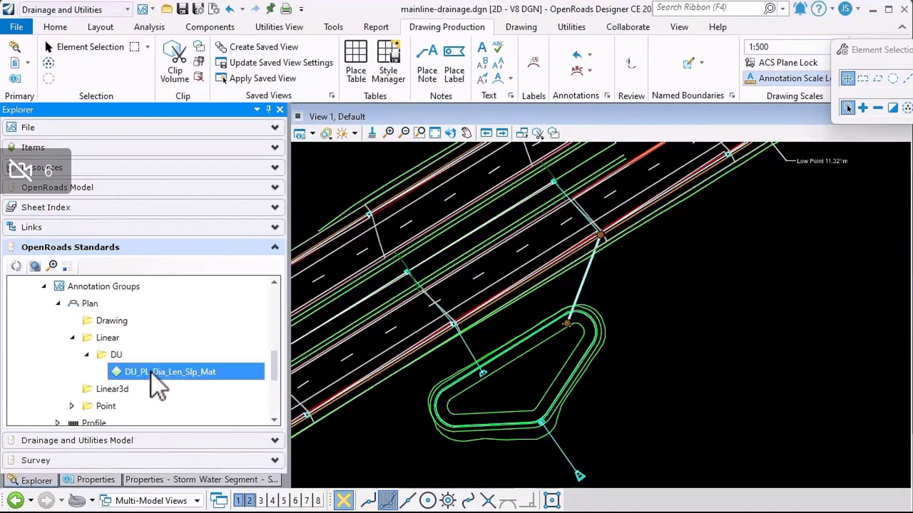
right_click(151, 372)
left_click(186, 381)
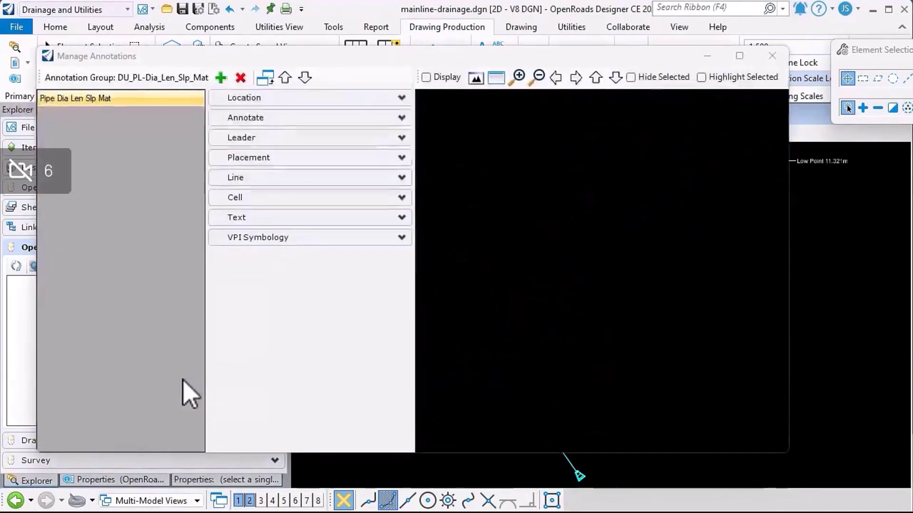
left_click(261, 218)
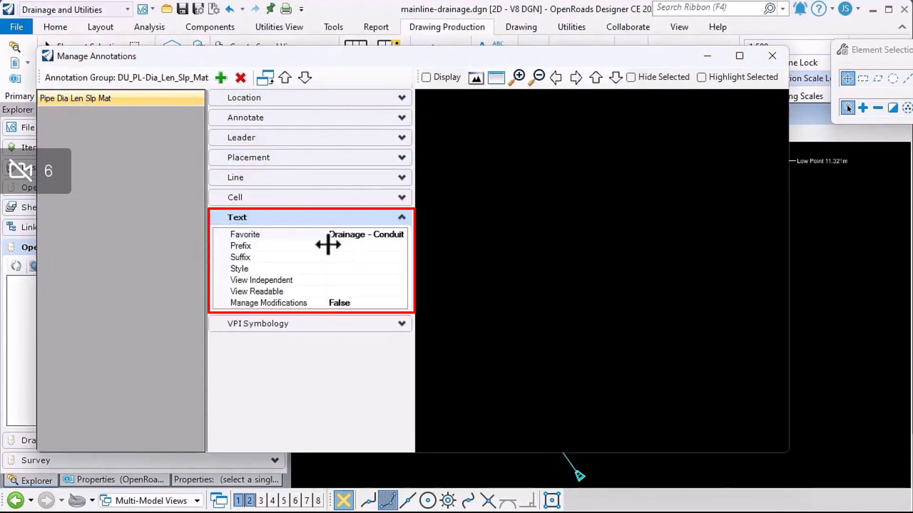
left_click_drag(326, 245, 248, 247)
left_click_drag(412, 285, 526, 281)
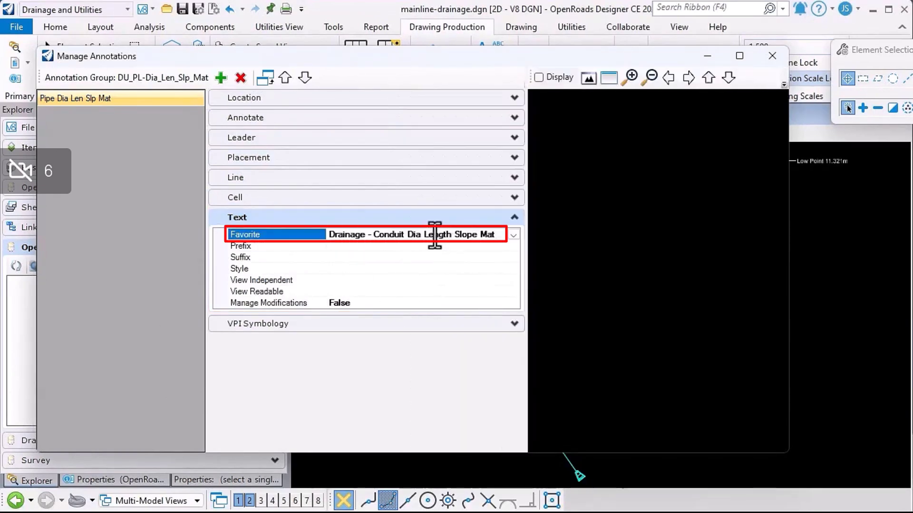
- Select Drainage - Conduit Dia Length Slope Mat in Drainage and Utilities Text Favorites Metric.dgnlib and inspect its fields
left_click(772, 56)
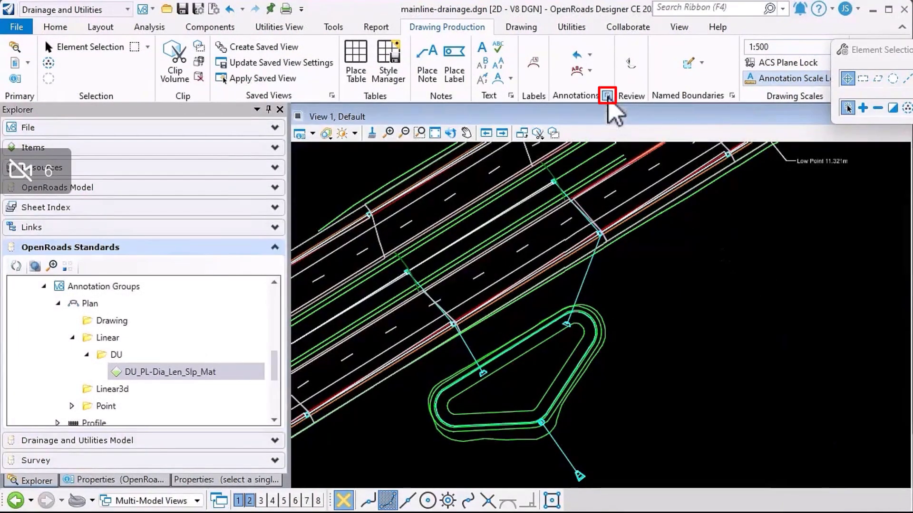
left_click(608, 98)
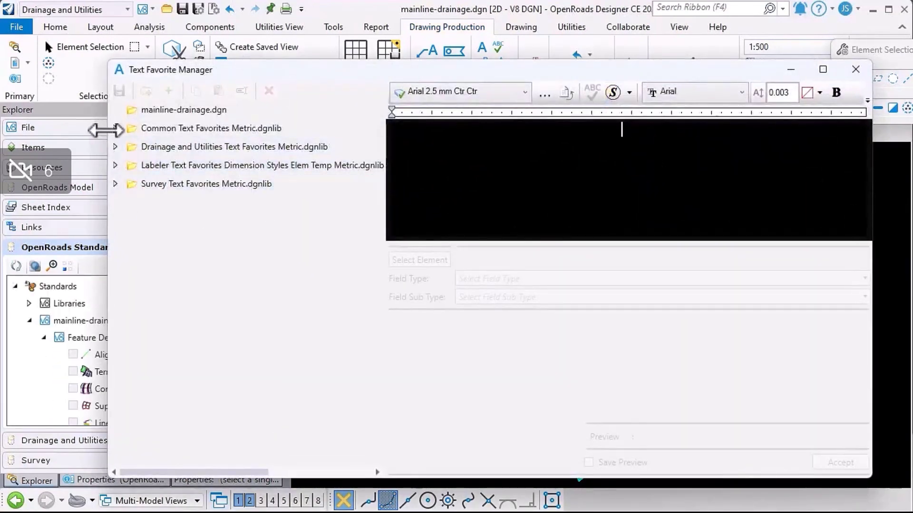
left_click(115, 147)
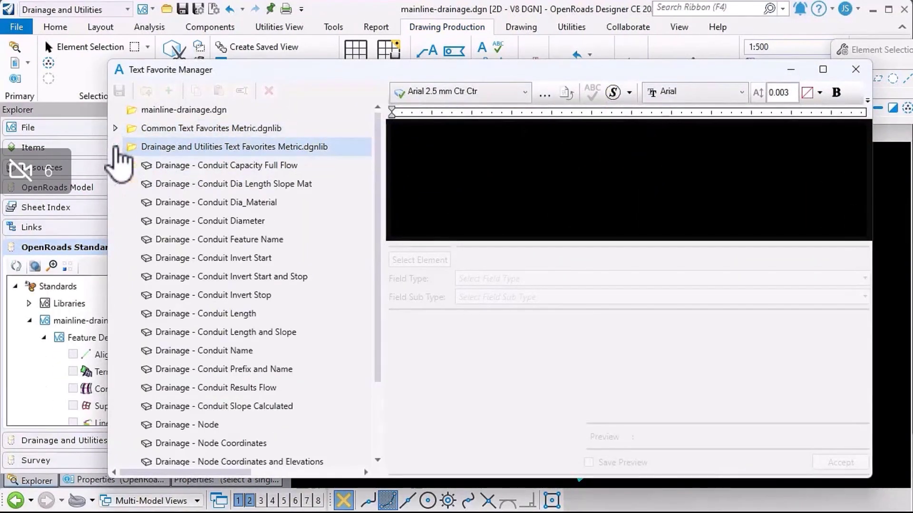
left_click(240, 185)
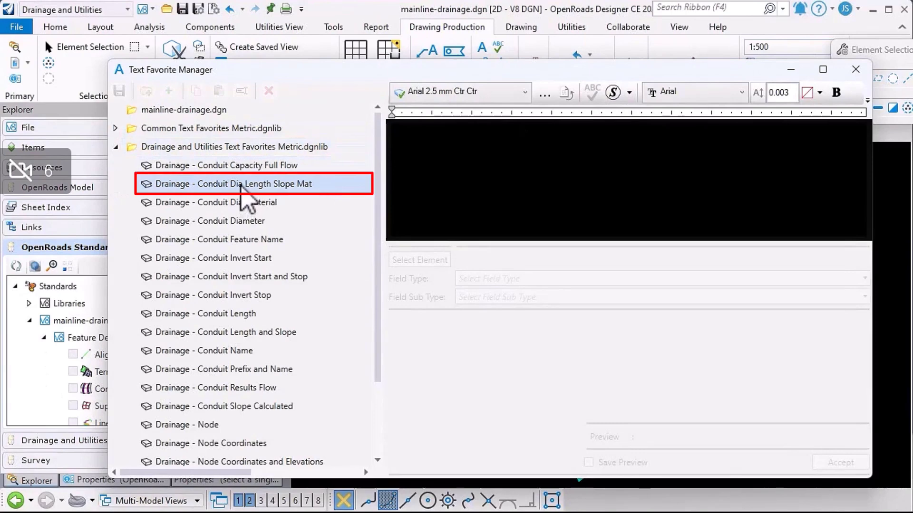
left_click(240, 184)
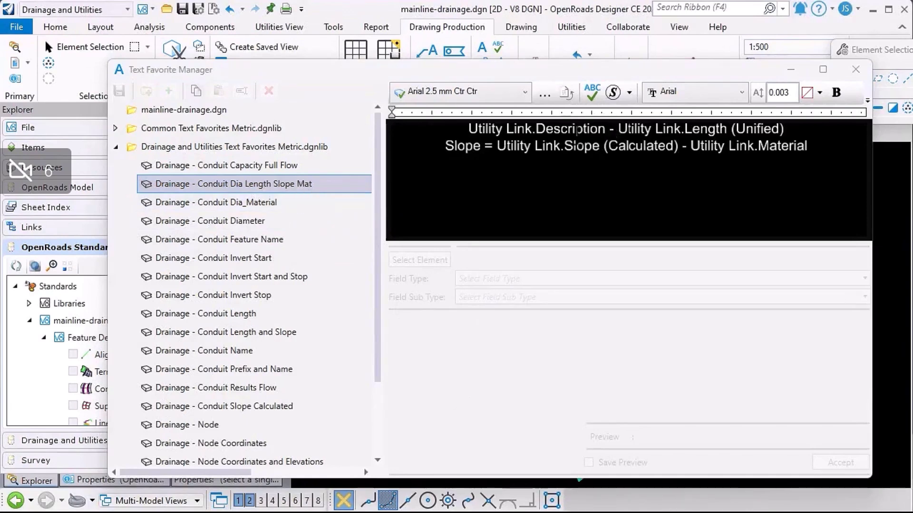
left_click(575, 149)
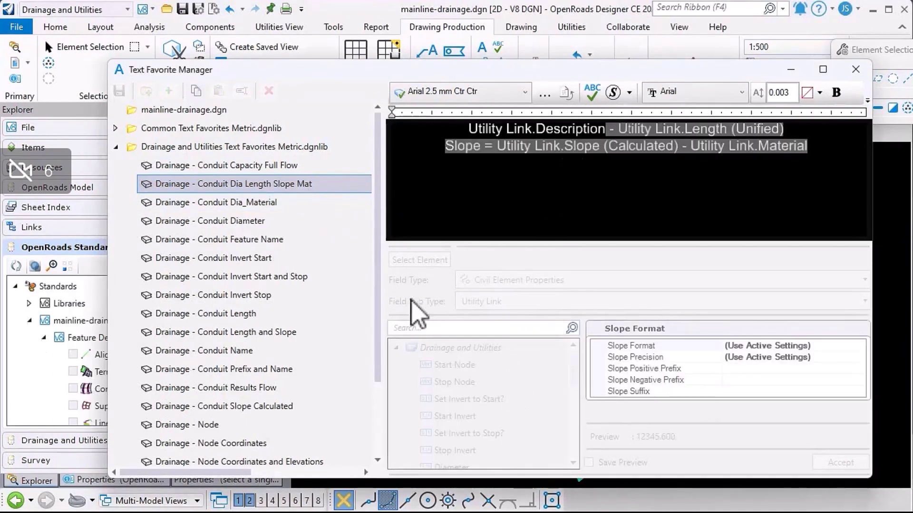
- Copy the conduit favorite into mainline-drainage.dgn and inspect the pasted copy's Utility Link.Description field
right_click(262, 185)
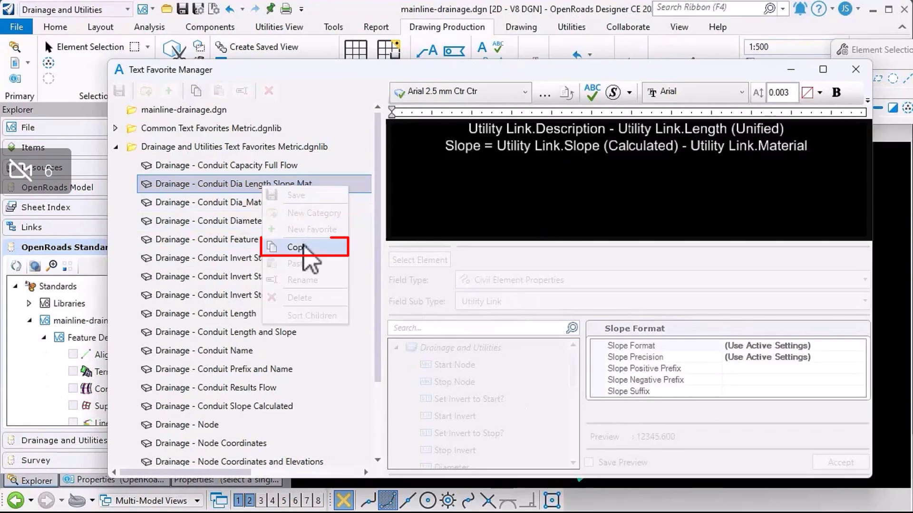
left_click(305, 248)
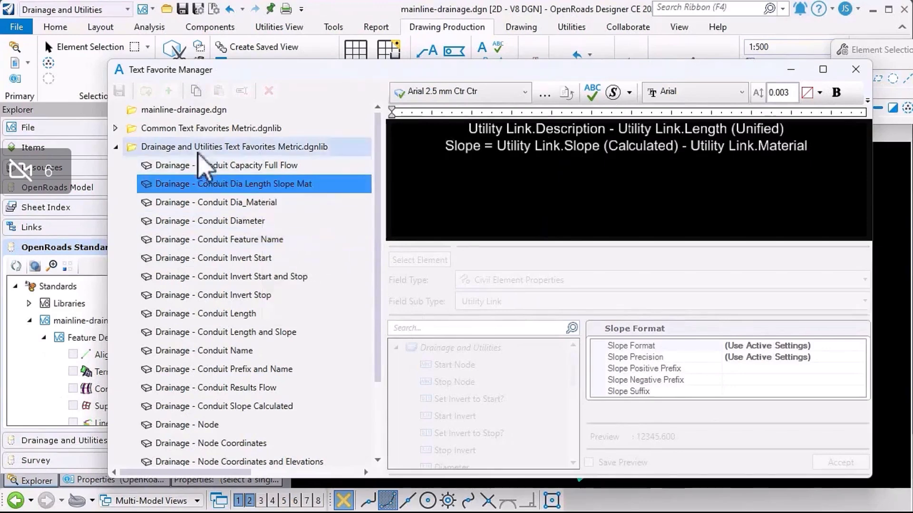
right_click(197, 112)
left_click(230, 191)
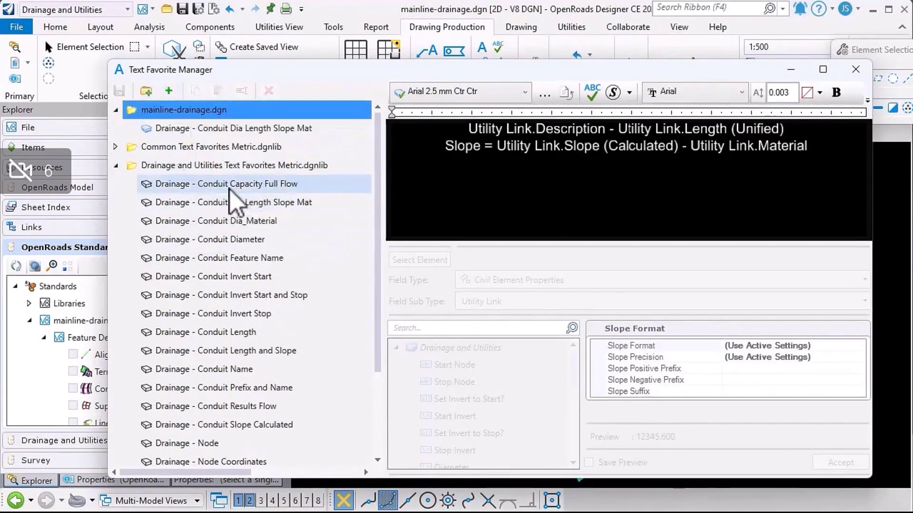
left_click(221, 128)
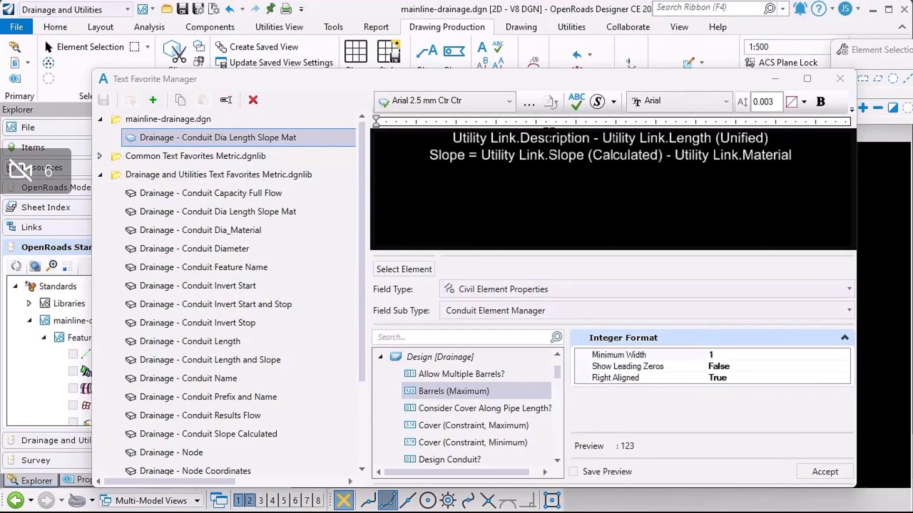
left_click(520, 138)
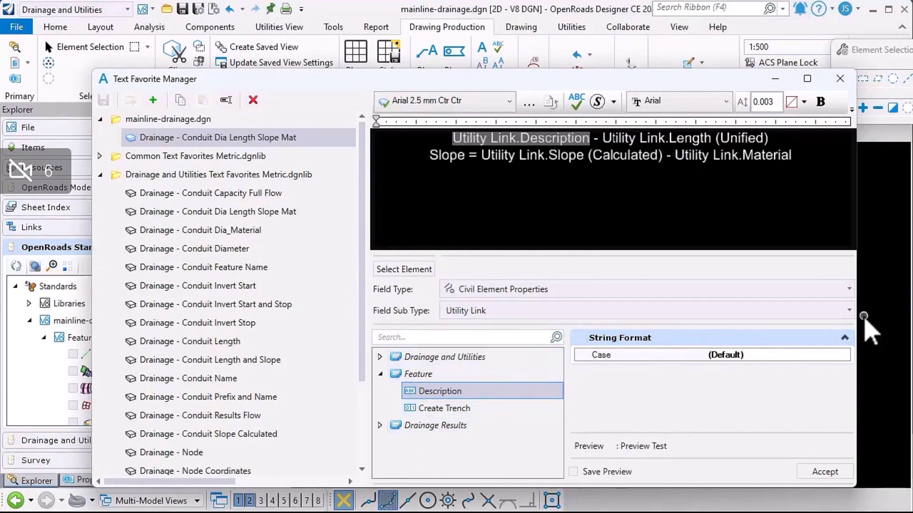
- Keep Civil Element Properties as field type and set the sub type to Conduit Element Manager
left_click(850, 309)
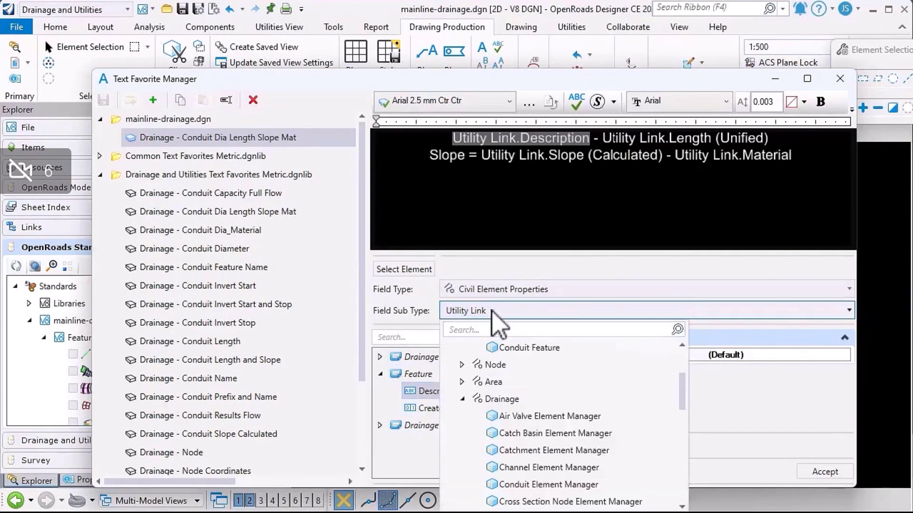
left_click(738, 291)
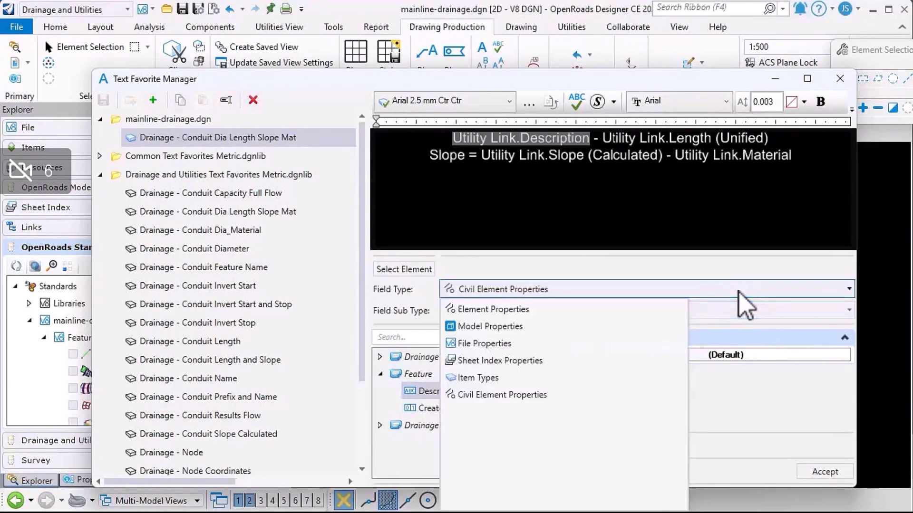
left_click(511, 394)
left_click(848, 310)
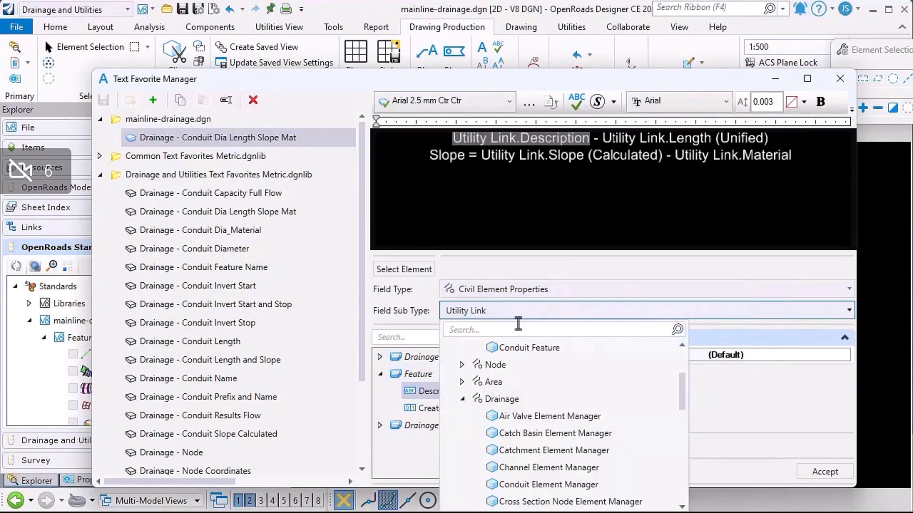
scroll(502, 400, "up", 2)
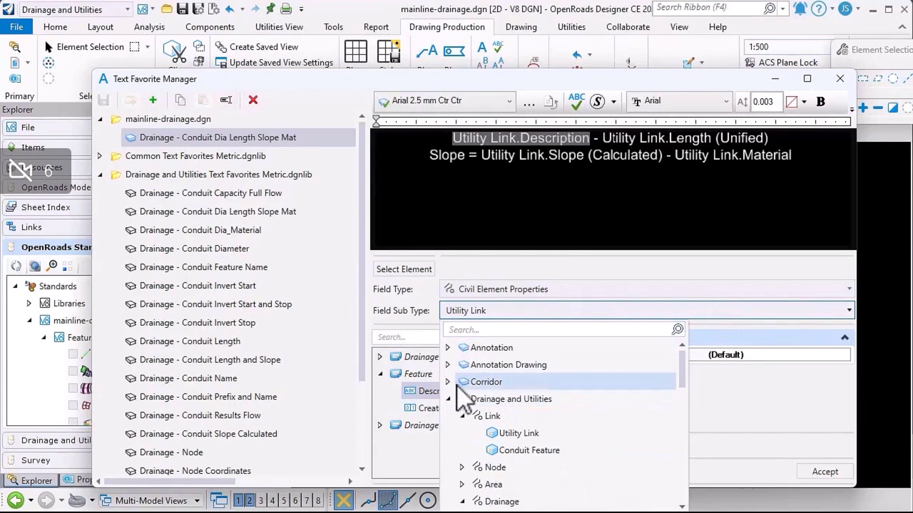
left_click(450, 399)
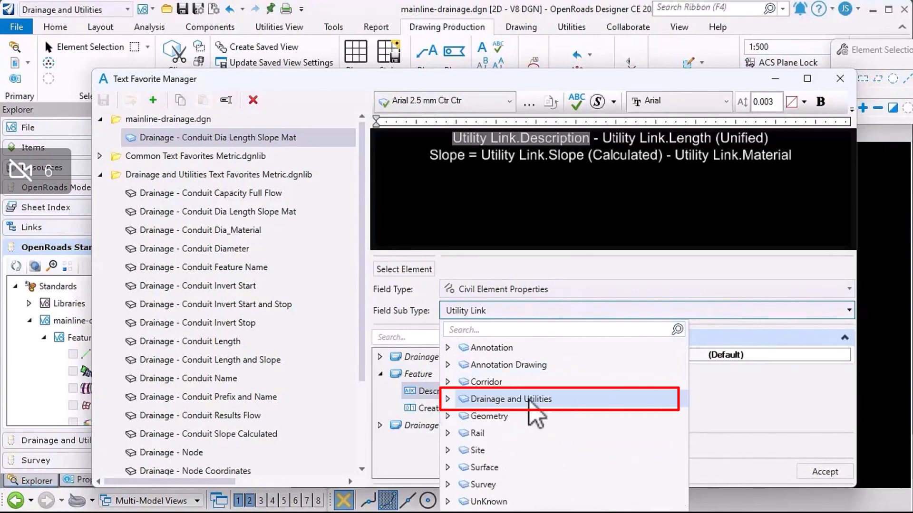
left_click(447, 399)
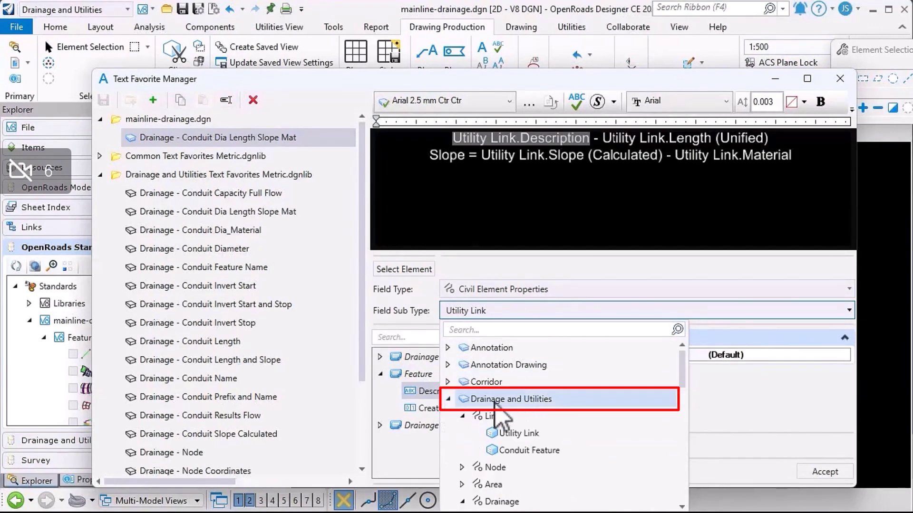
scroll(467, 421, "down", 1)
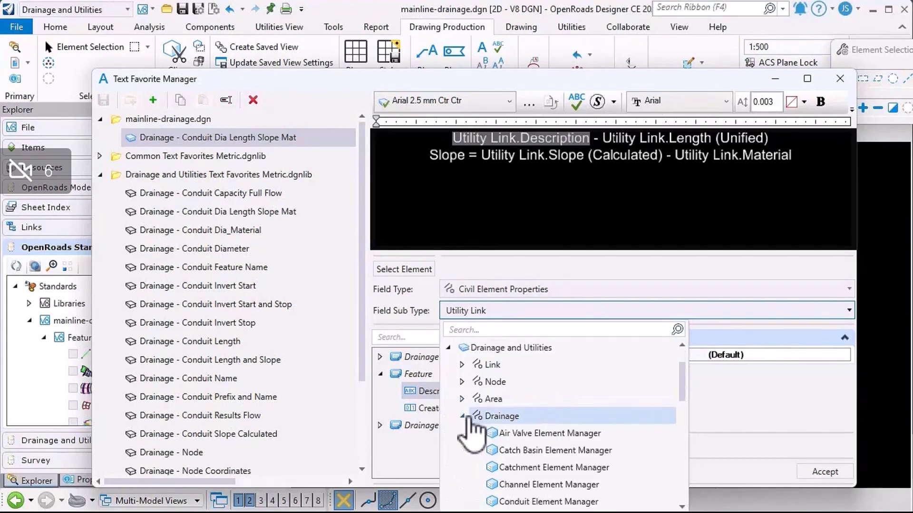
left_click(463, 417)
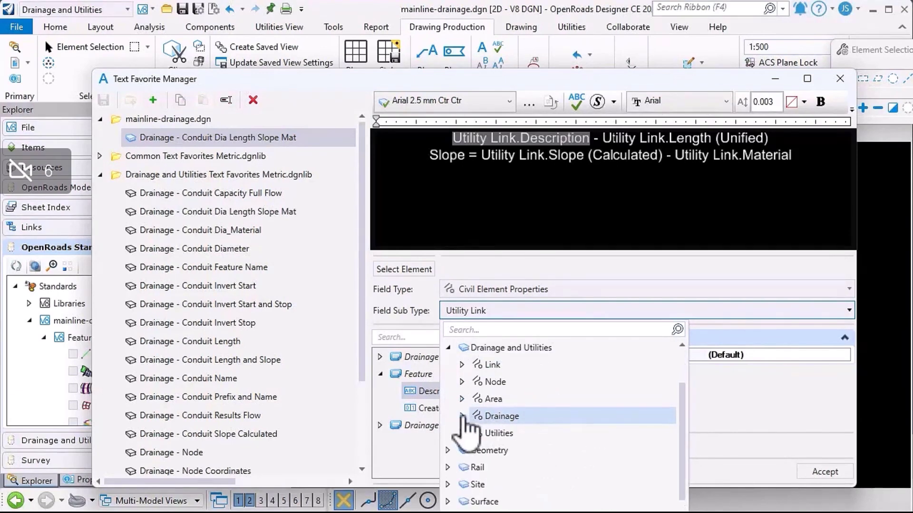
left_click(463, 416)
left_click(463, 417)
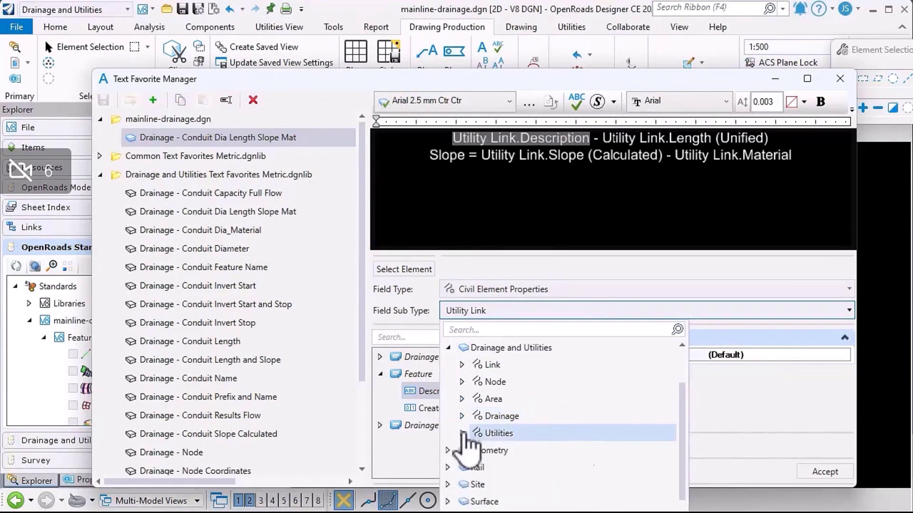
left_click(463, 433)
left_click(463, 434)
left_click(463, 417)
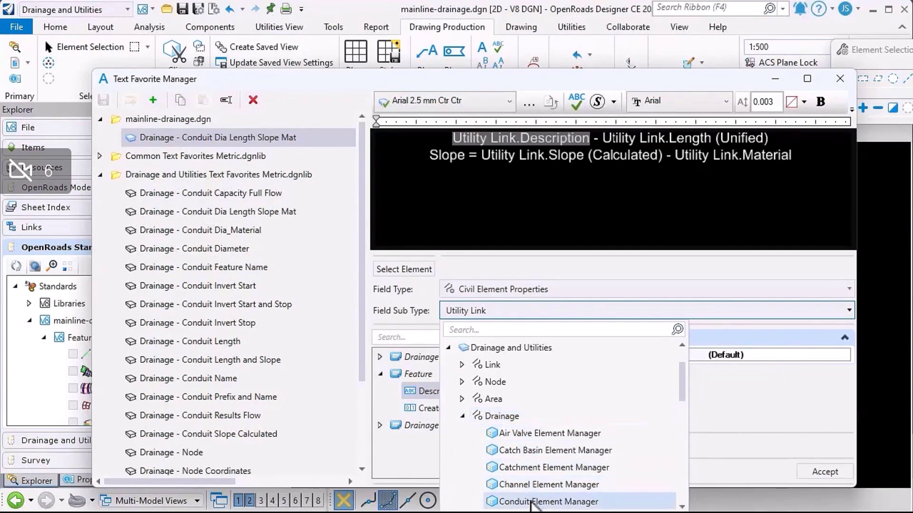
left_click(533, 502)
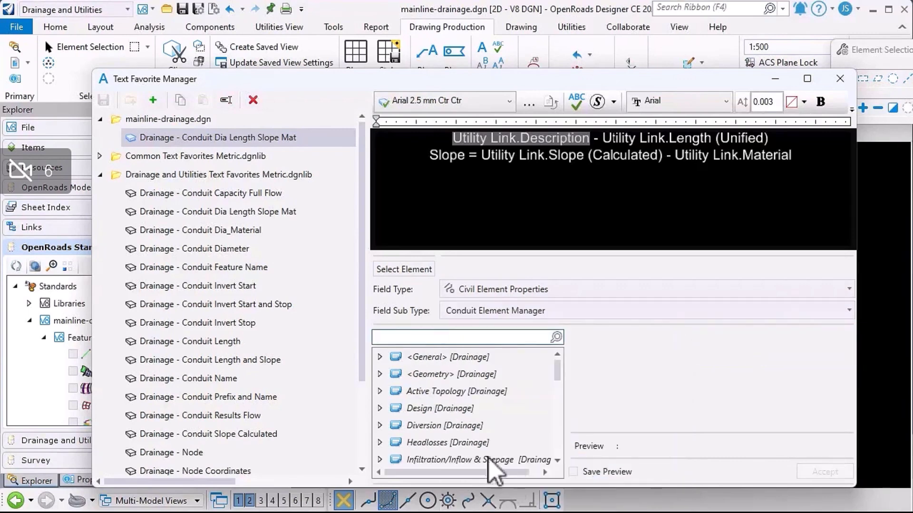
- Expand Physical [Drainage], select Length (Construction) to view its format, then reopen the sub type list
scroll(456, 447, "down", 2)
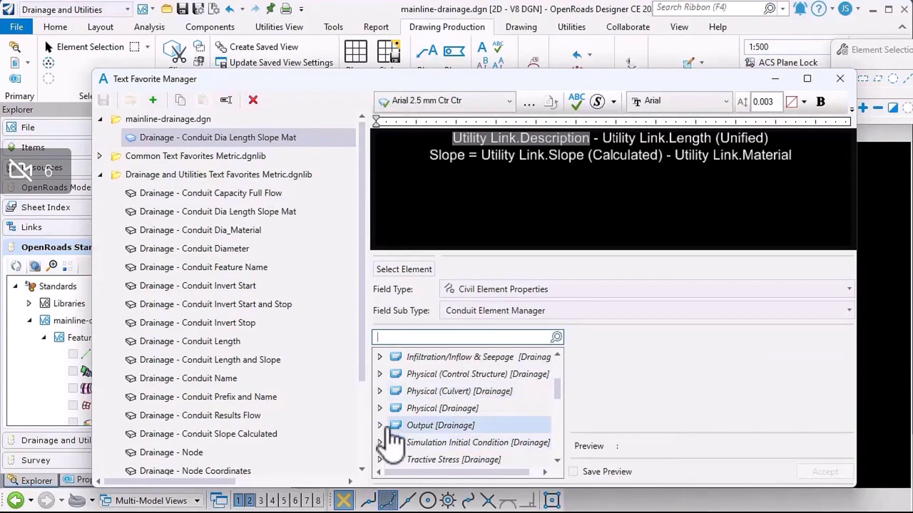
left_click(380, 408)
scroll(441, 412, "down", 1)
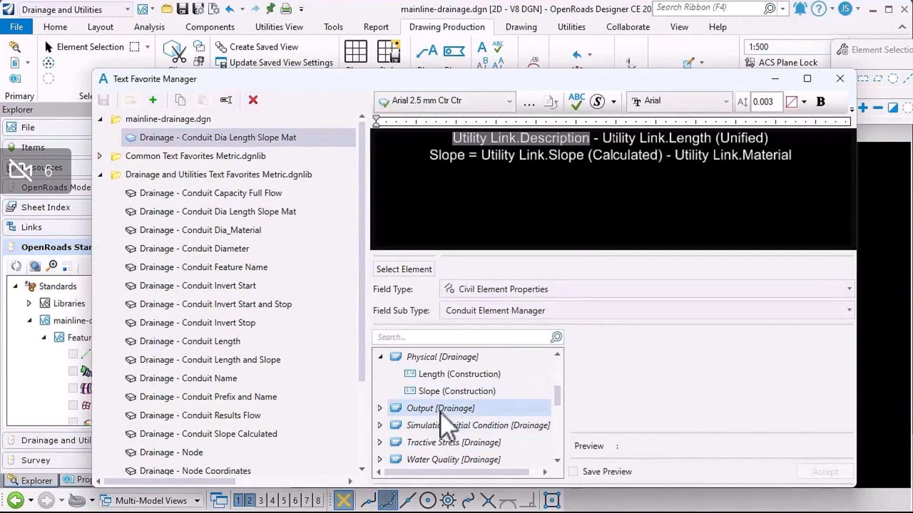
left_click(446, 374)
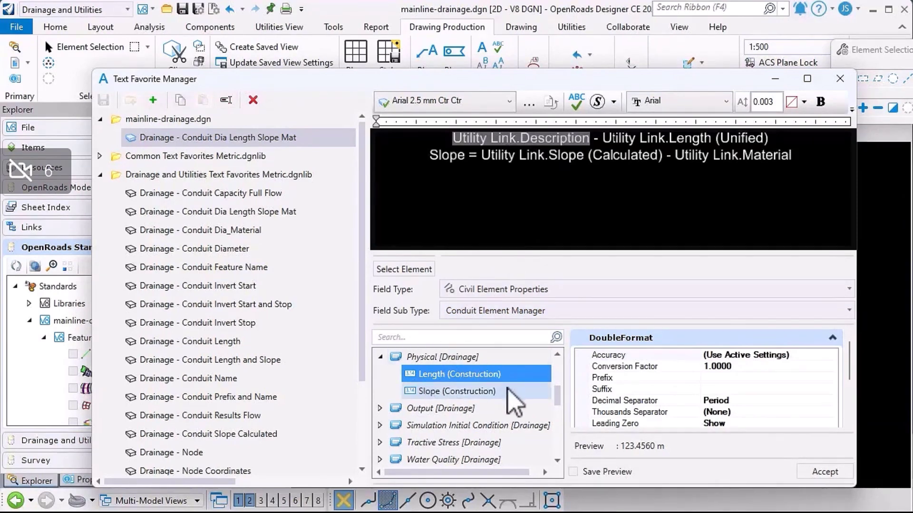
scroll(454, 400, "up", 2)
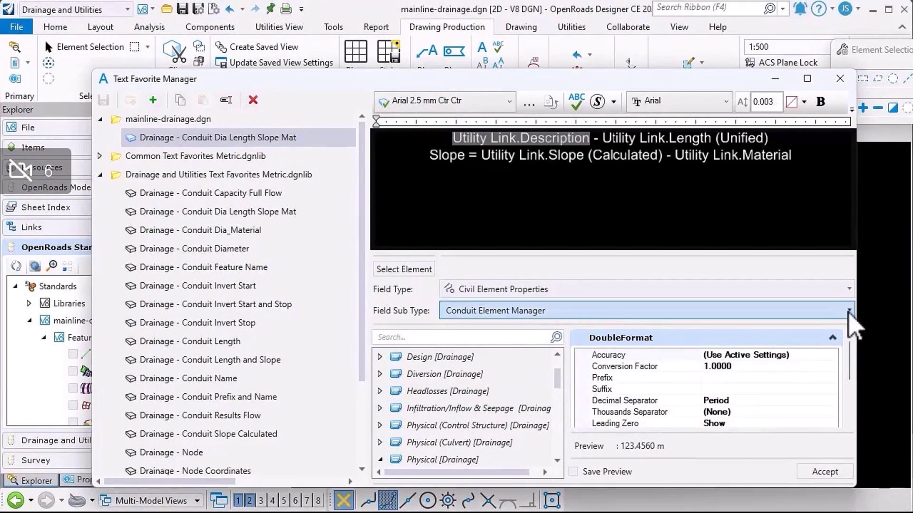
left_click(849, 310)
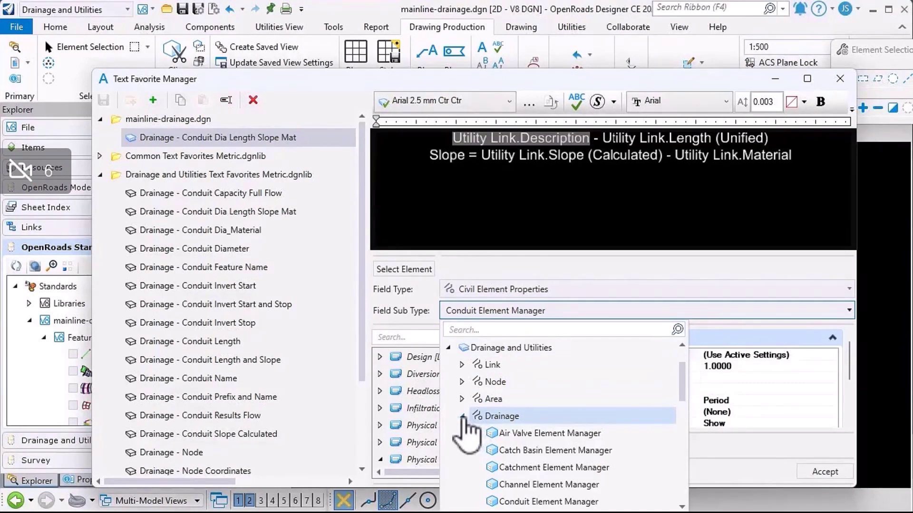
left_click(463, 417)
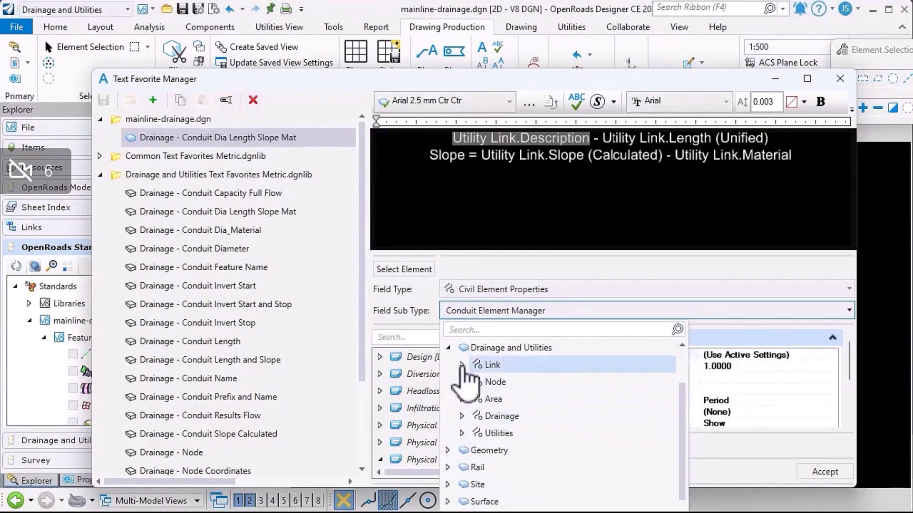
- Select conduit SS-11 in the view and scroll through its Drainage and Utilities and Feature properties
left_click(488, 203)
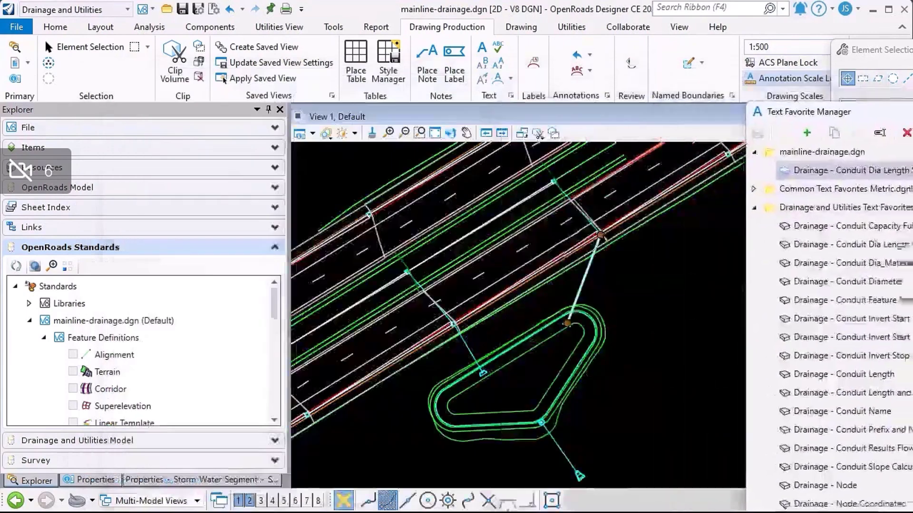
left_click(594, 281)
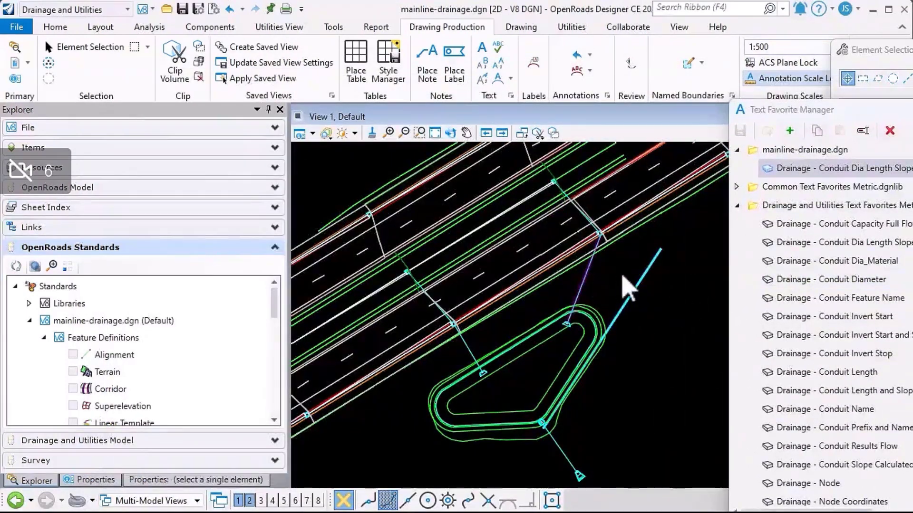
left_click(588, 275)
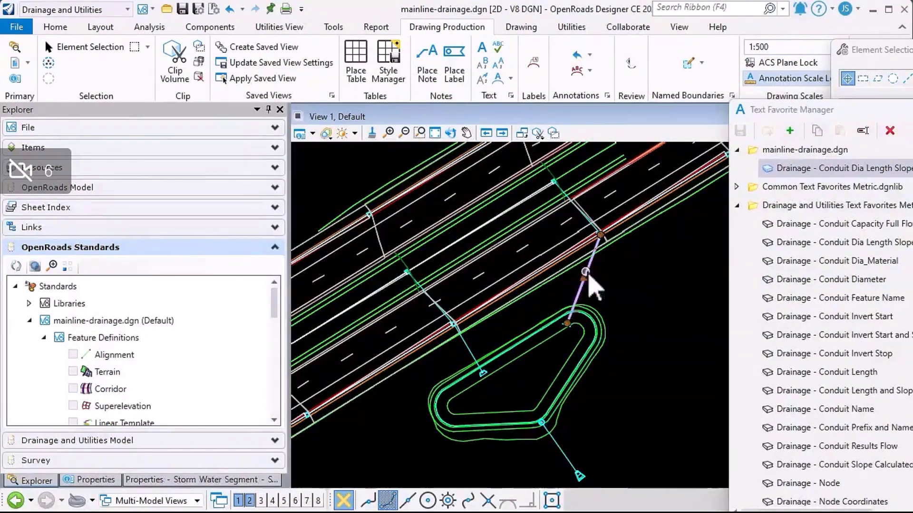
left_click(95, 480)
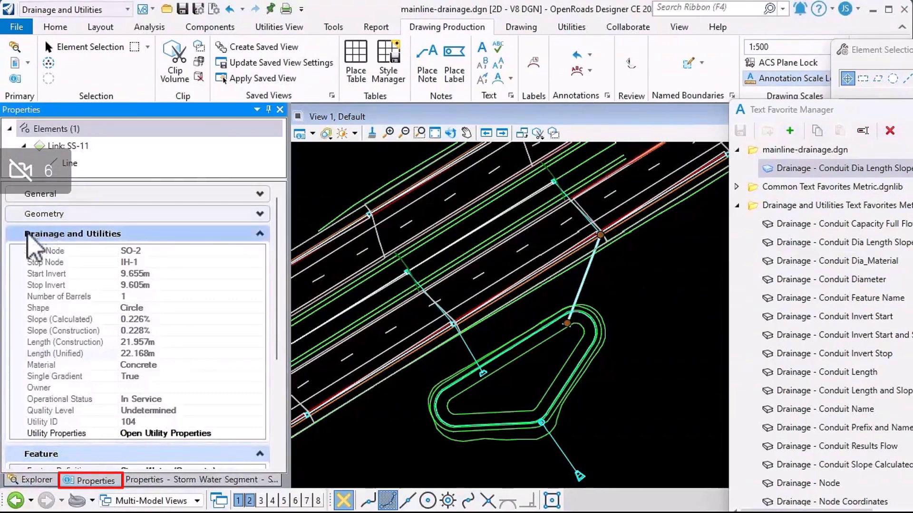
scroll(79, 399, "down", 1)
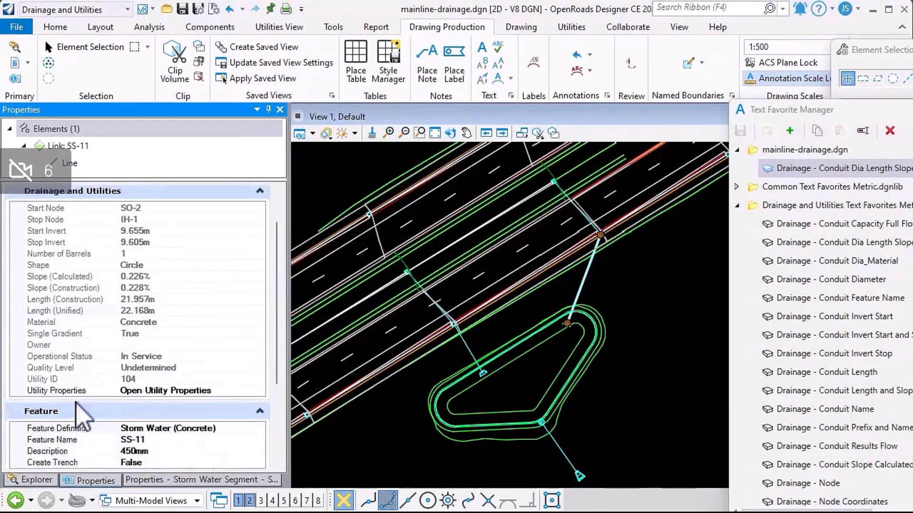
scroll(76, 403, "down", 2)
scroll(52, 409, "up", 3)
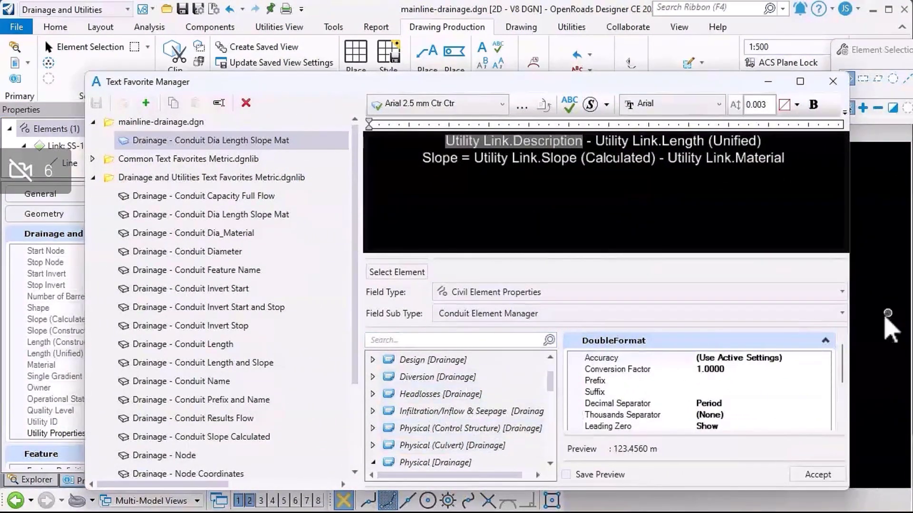
- Change the field sub type to Utility Link under the Link category
left_click(840, 313)
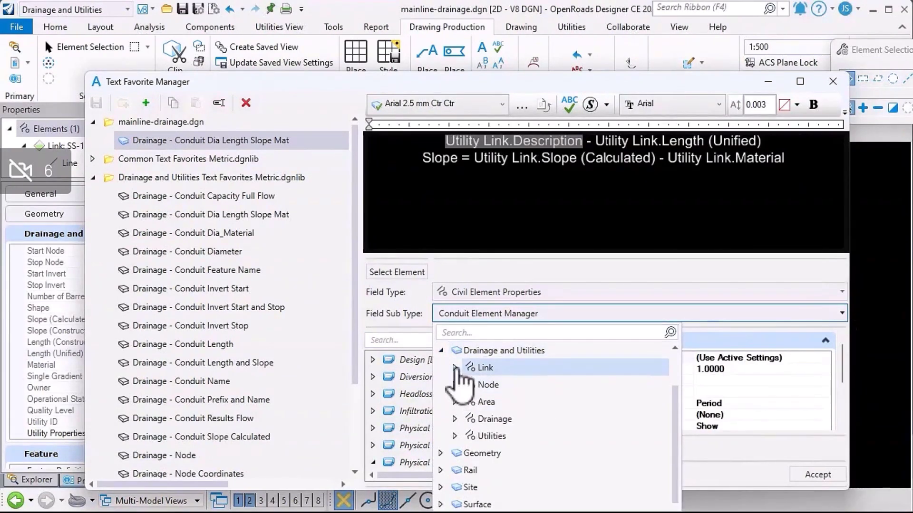
left_click(455, 368)
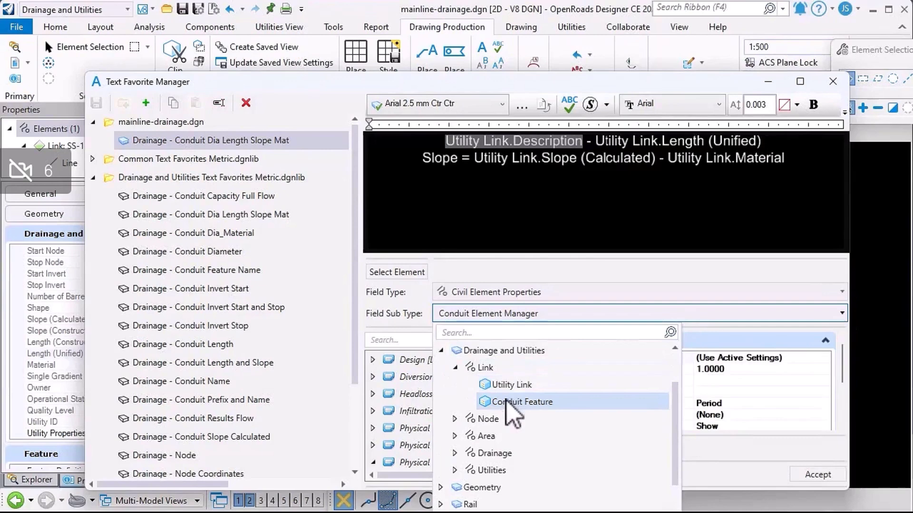
left_click(508, 386)
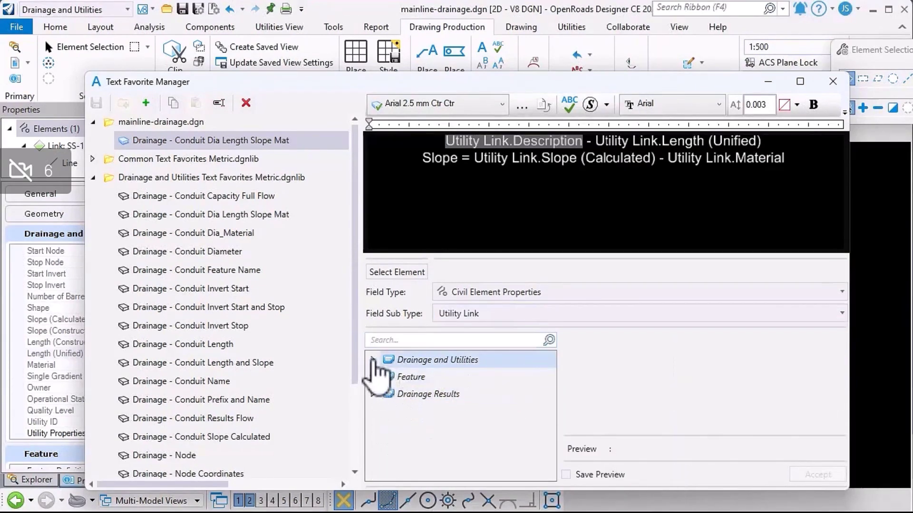
- Browse the Drainage and Utilities group, then expand Drainage Results to review Capacity (Full Flow) and Velocity
left_click(373, 360)
scroll(436, 387, "down", 5)
scroll(452, 421, "down", 1)
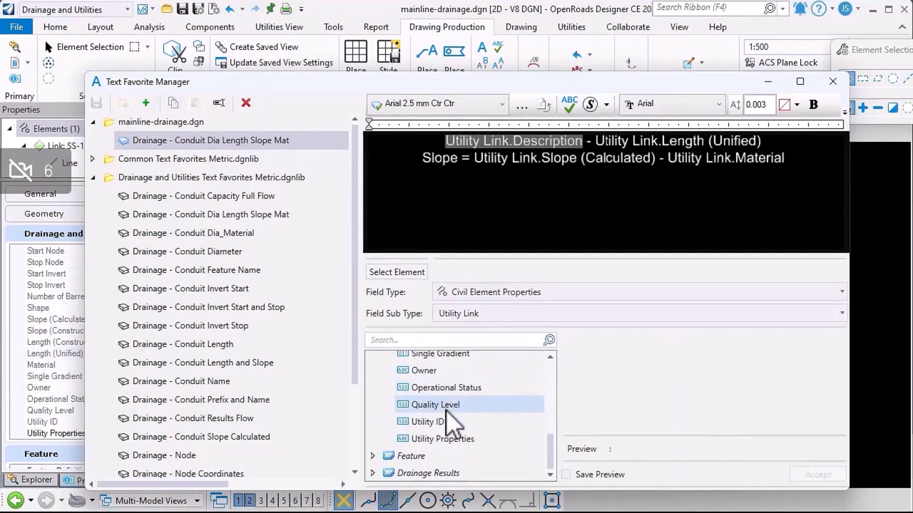
scroll(452, 418, "up", 6)
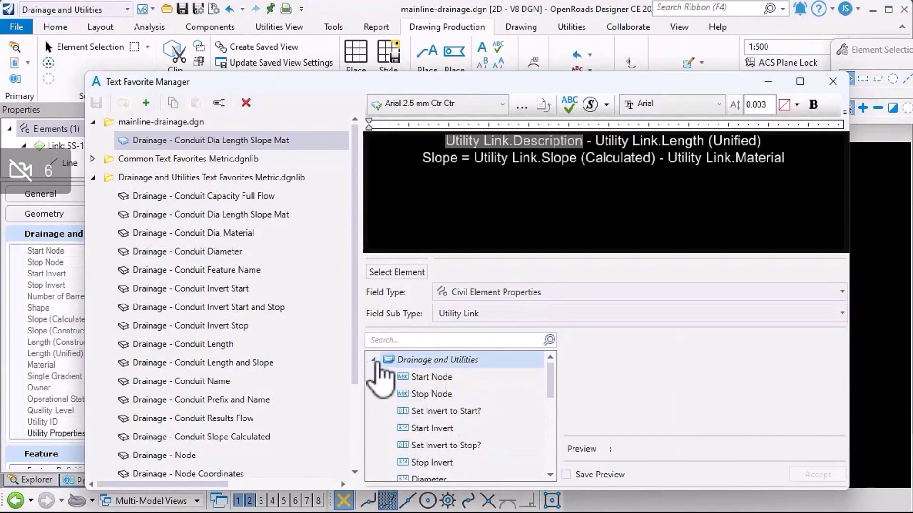
left_click(372, 360)
left_click(373, 394)
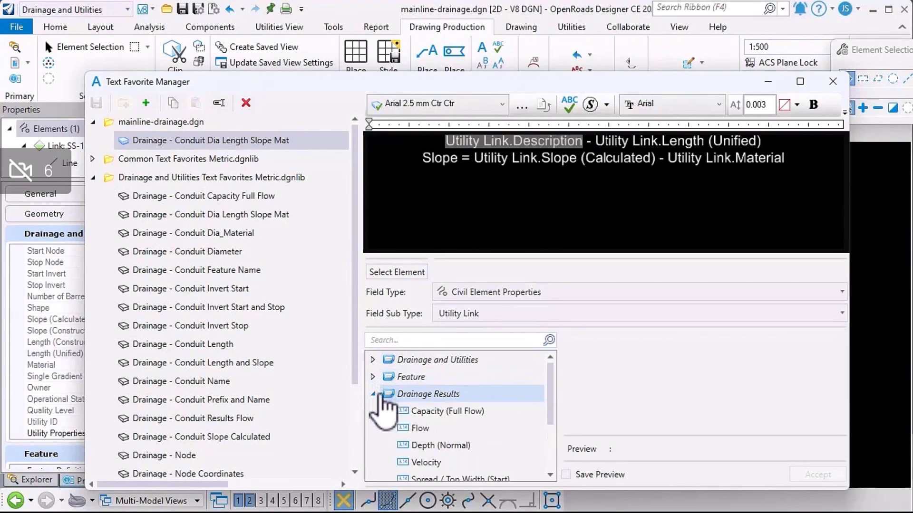
scroll(449, 458, "down", 3)
scroll(445, 461, "up", 3)
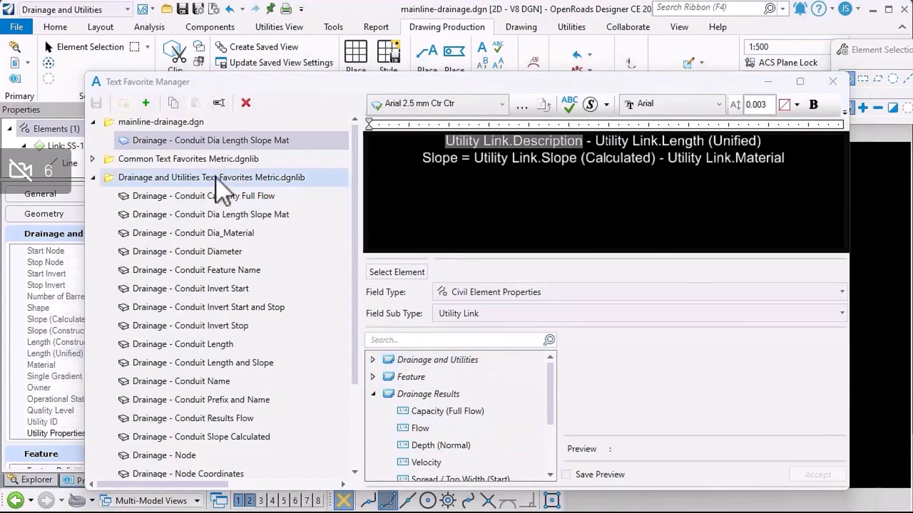
- Delete the conduit favorite copy from mainline-drainage.dgn and close Text Favorite Manager
right_click(210, 142)
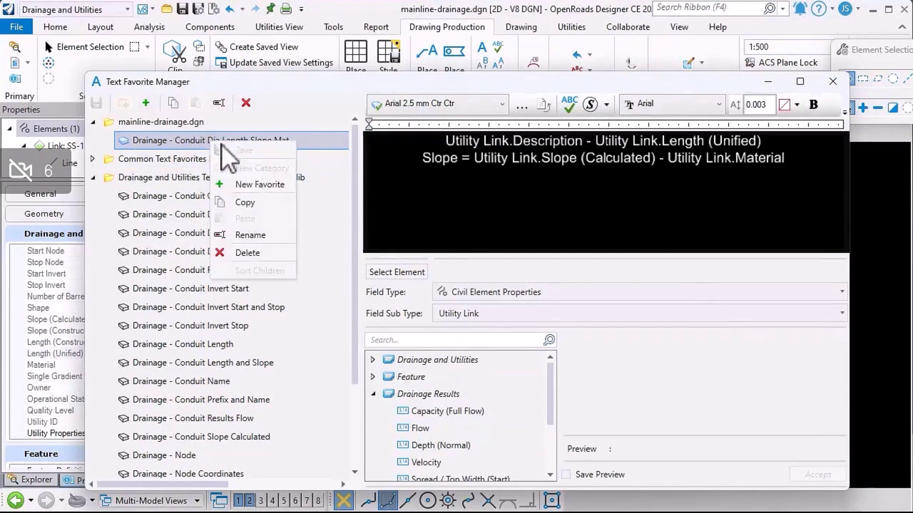
left_click(257, 252)
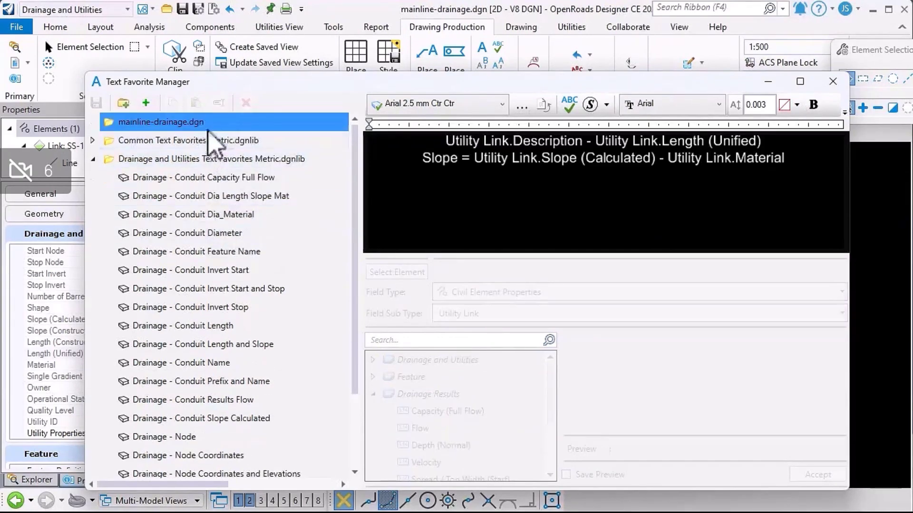
left_click(832, 81)
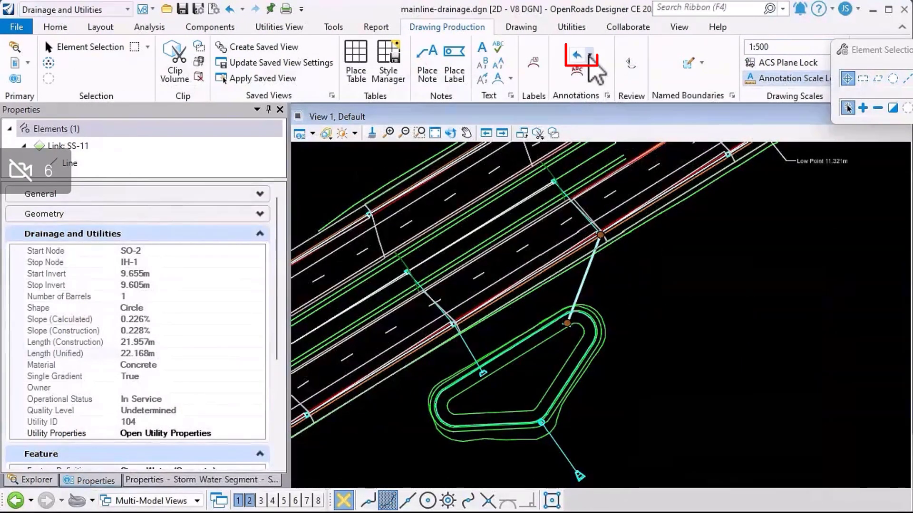
- Trial-annotate conduit SS-11 with '450mm - 22.168m Slope = 0.226% - Concrete', then delete that label
left_click(588, 55)
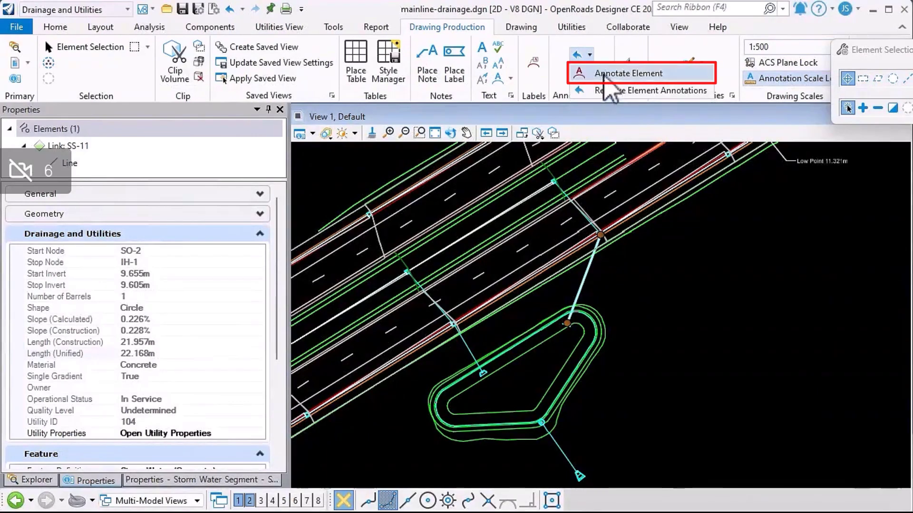
left_click(604, 77)
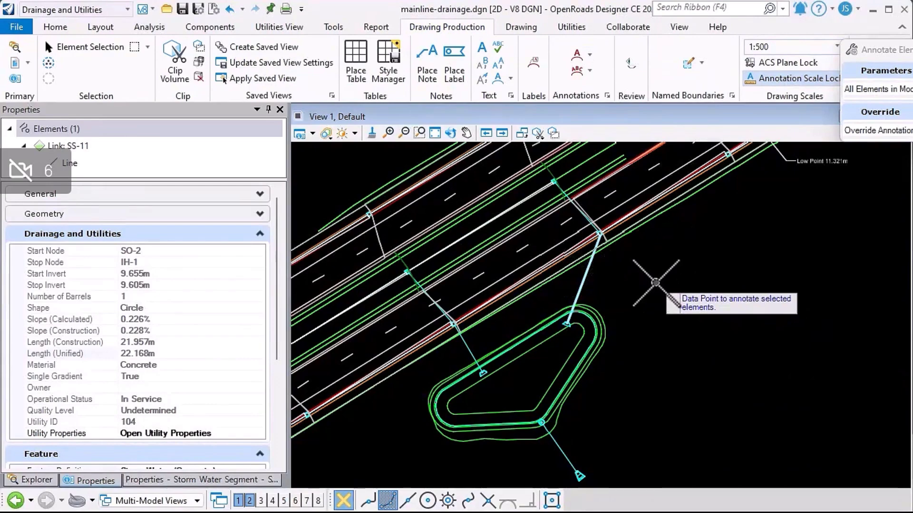
left_click(654, 286)
scroll(570, 285, "up", 4)
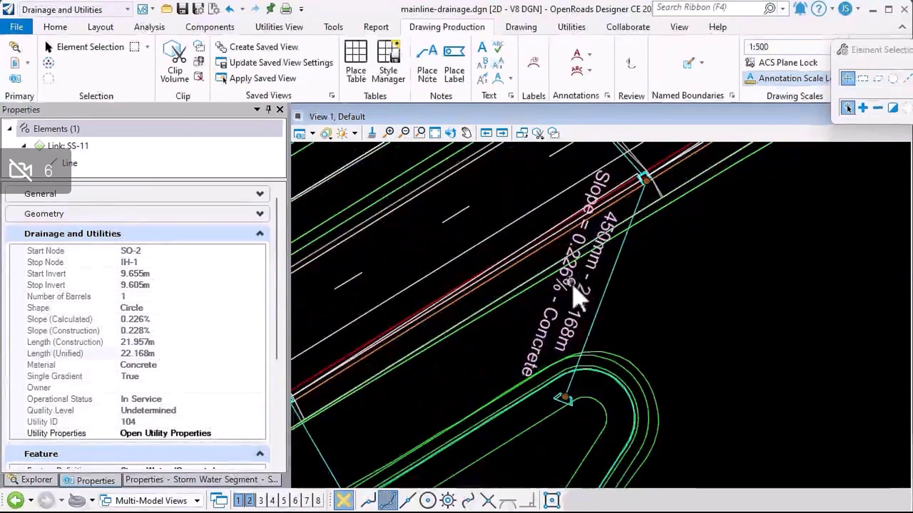
scroll(600, 292, "down", 1)
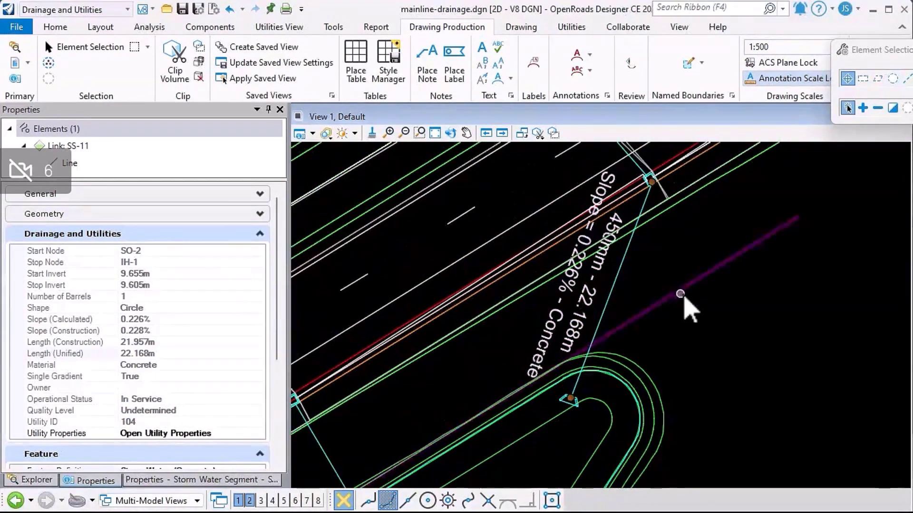
key("Escape")
left_click(609, 267)
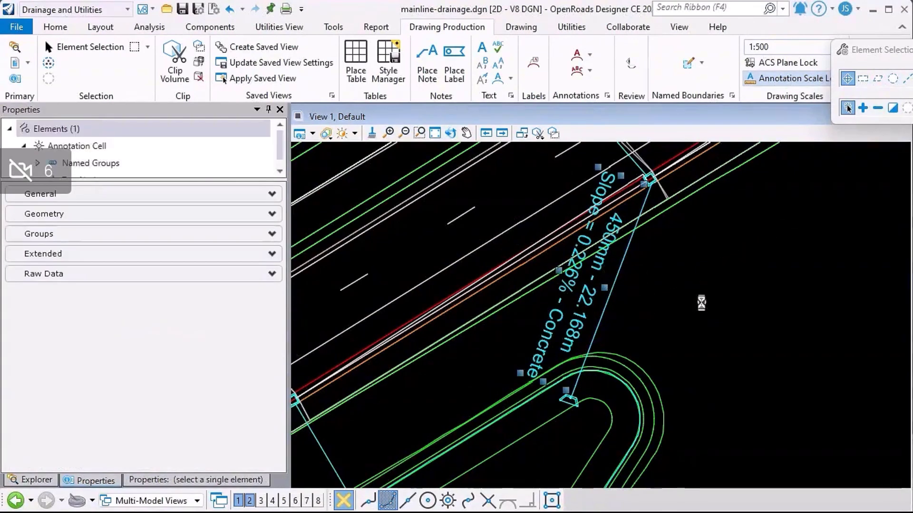
key("Delete")
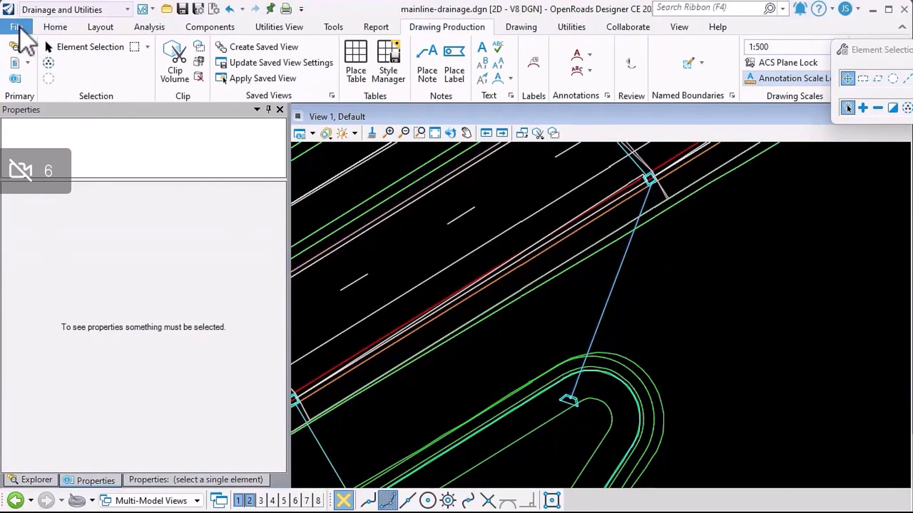
- Open Drainage Container.dgn from recent files and turn on display of its mainline-drainage.dgn reference
left_click(18, 28)
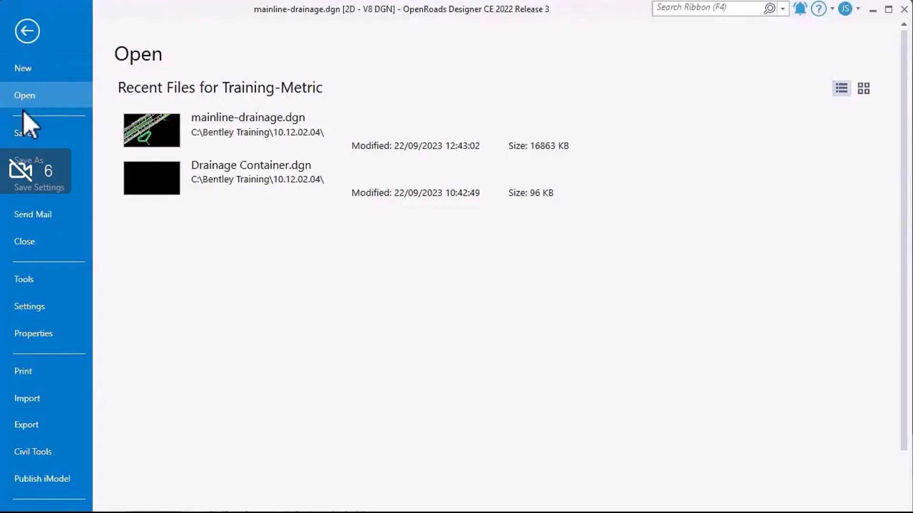
left_click(257, 183)
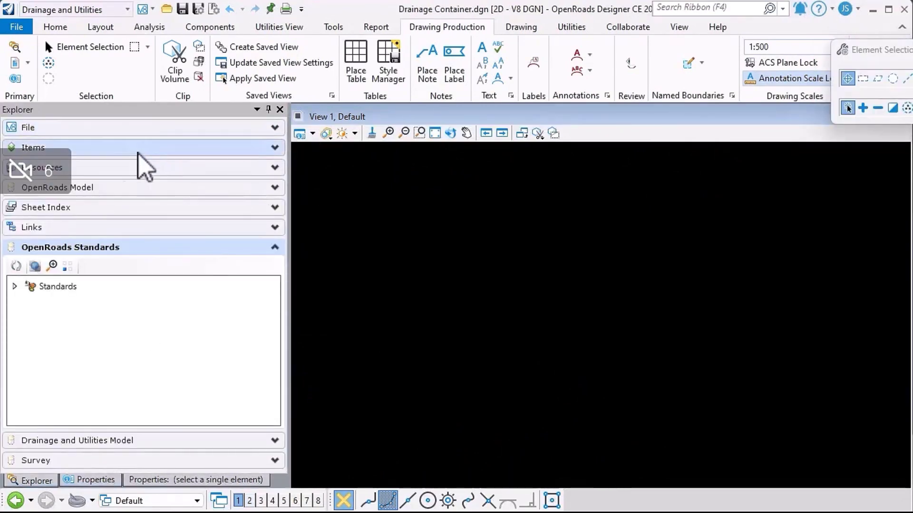
left_click(15, 62)
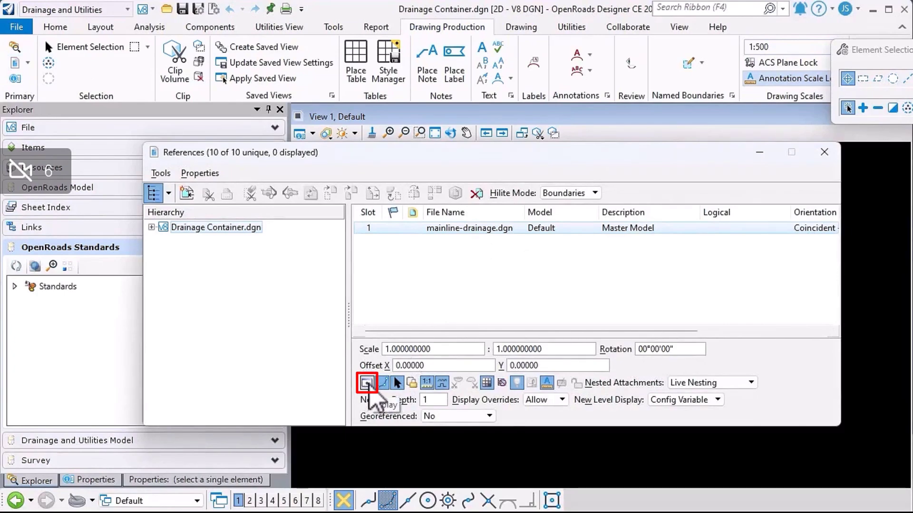
left_click(367, 383)
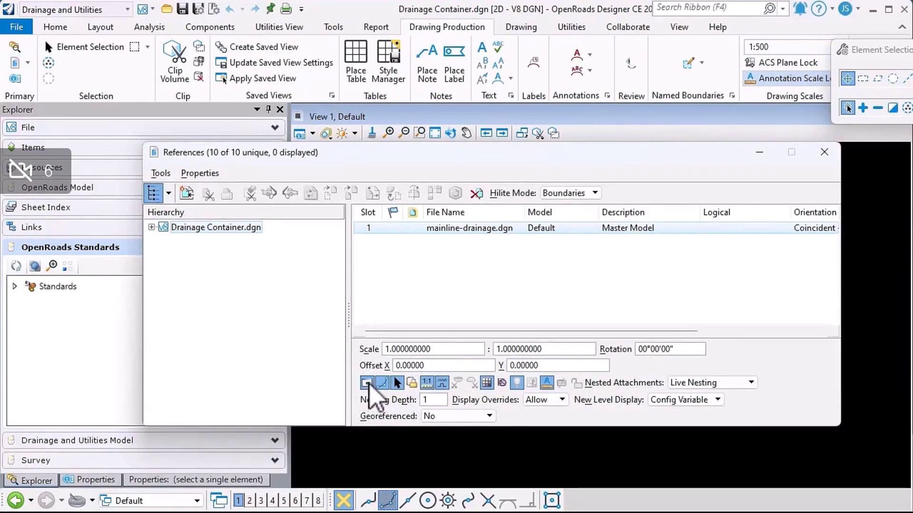
left_click(823, 152)
scroll(632, 263, "up", 1)
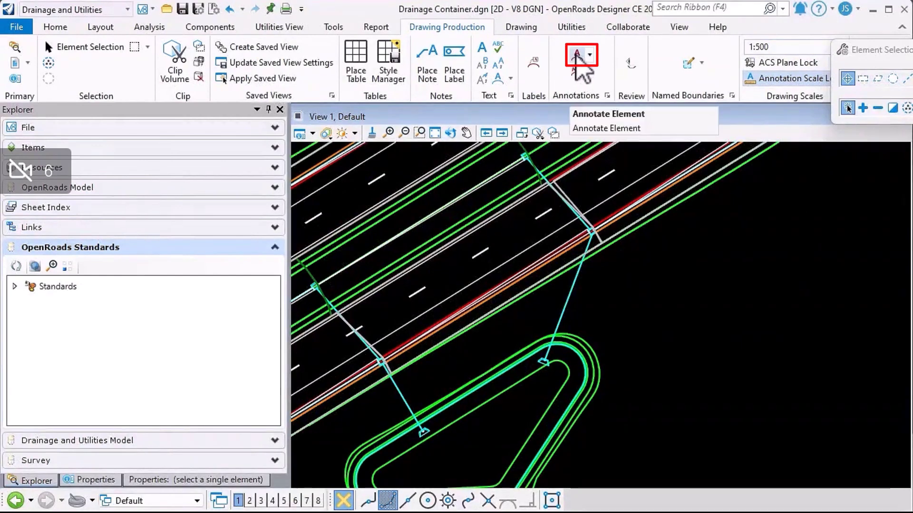
- Annotate referenced conduit SS-11 with the label '450mm - 22.16819m Slope = 0.226% - Concrete'
left_click(577, 54)
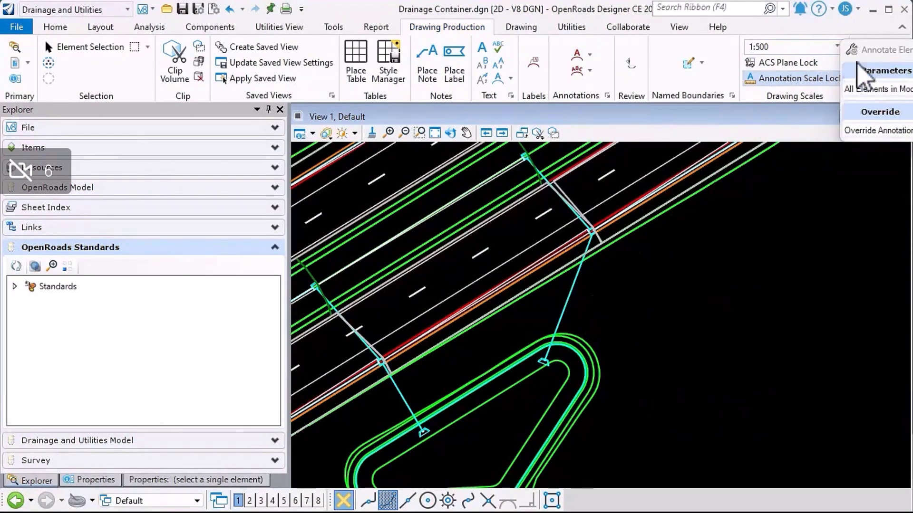
left_click_drag(866, 51, 679, 56)
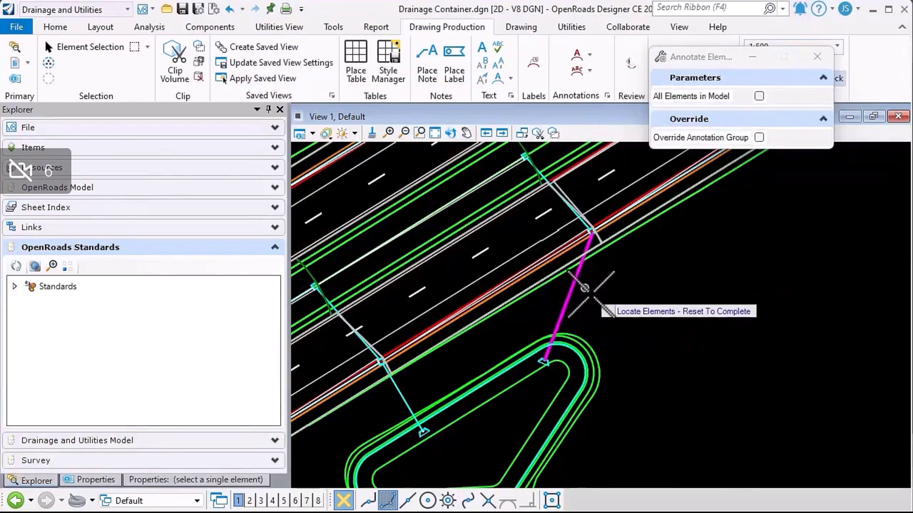
left_click(602, 290)
right_click(601, 289)
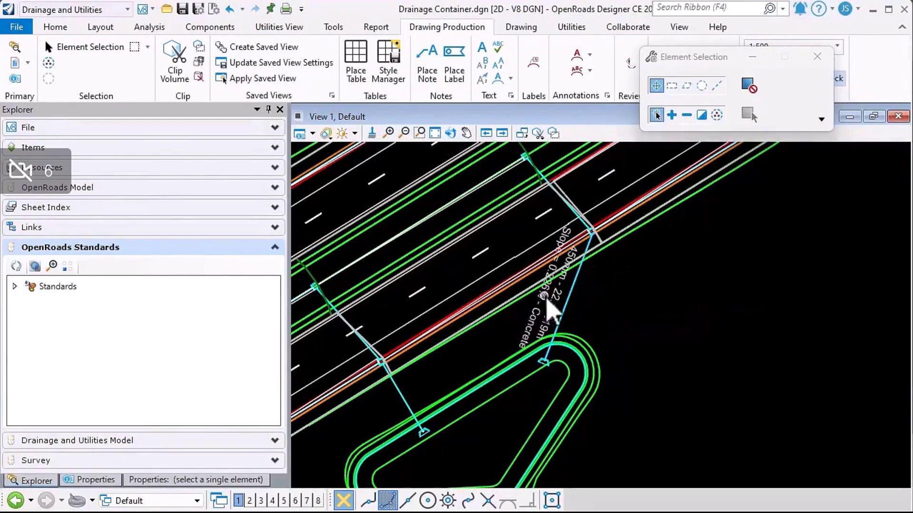
scroll(552, 304, "up", 2)
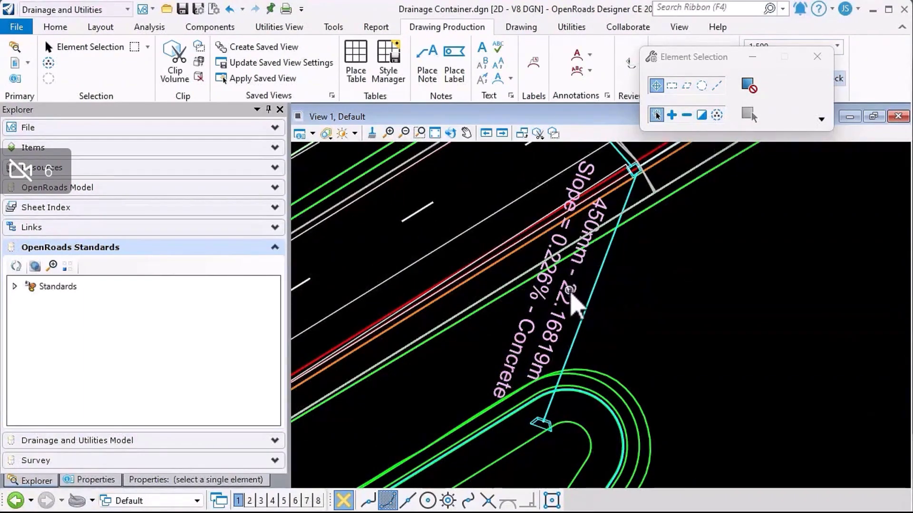
- Select conduit SS-11 and check Length (Unified) 22.16819m and Length (Construction) 21.95666m in Properties
left_click(598, 276)
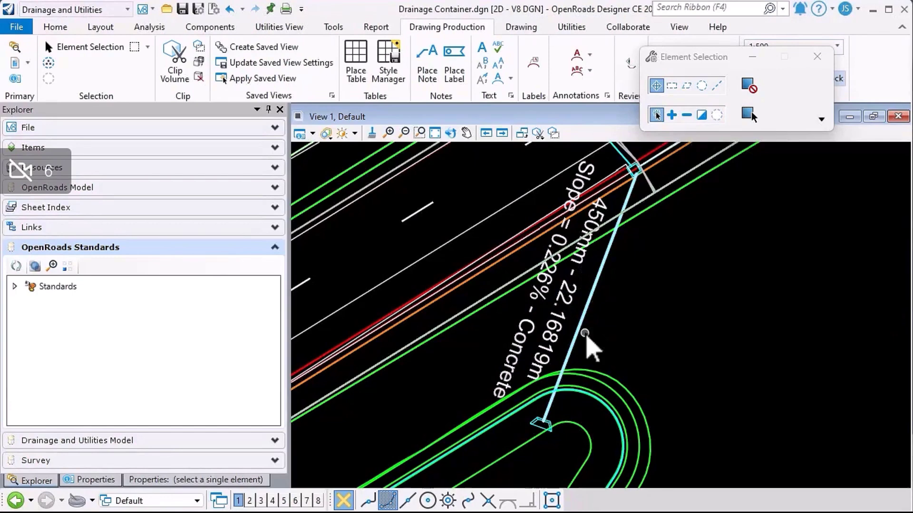
left_click(95, 480)
scroll(112, 381, "down", 3)
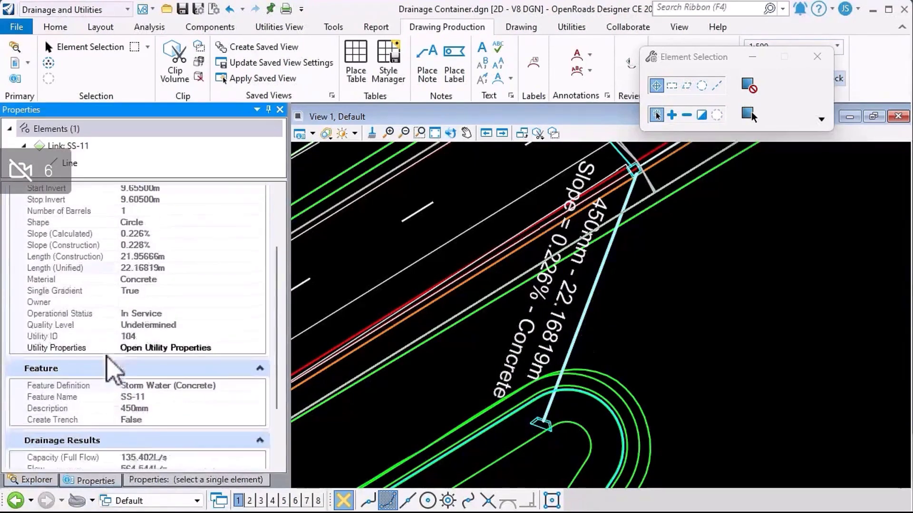
scroll(112, 390, "up", 3)
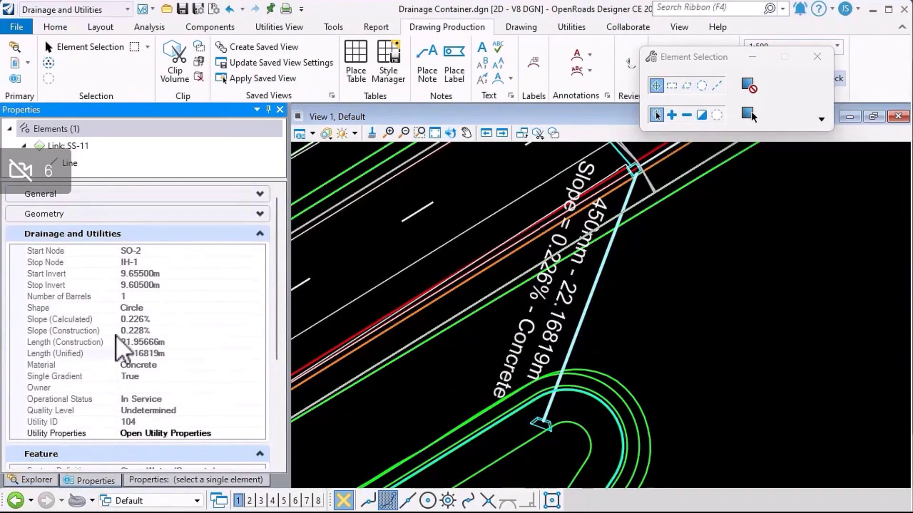